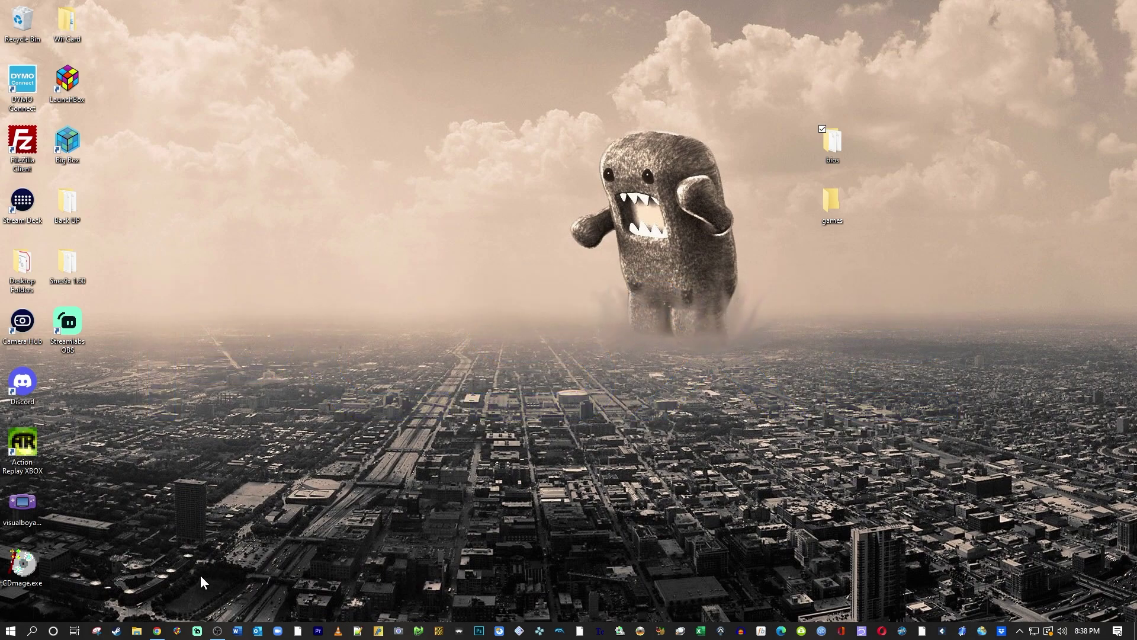
# Switch to Chrome and open the download page of the PCSX2 website
pyautogui.click(165, 634)
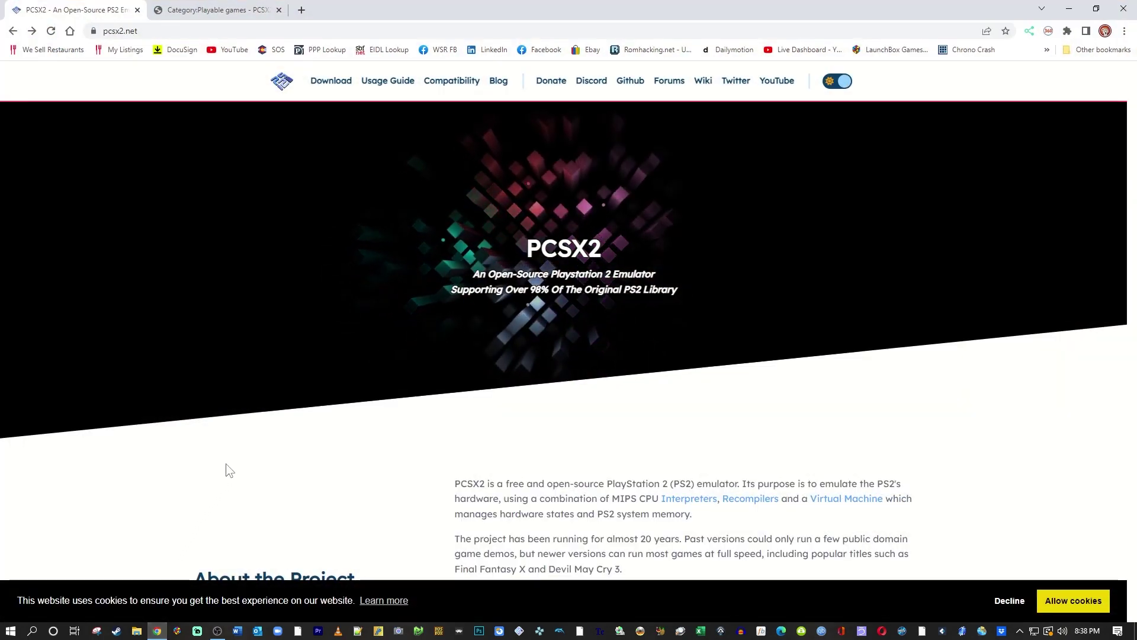
pyautogui.doubleClick(529, 249)
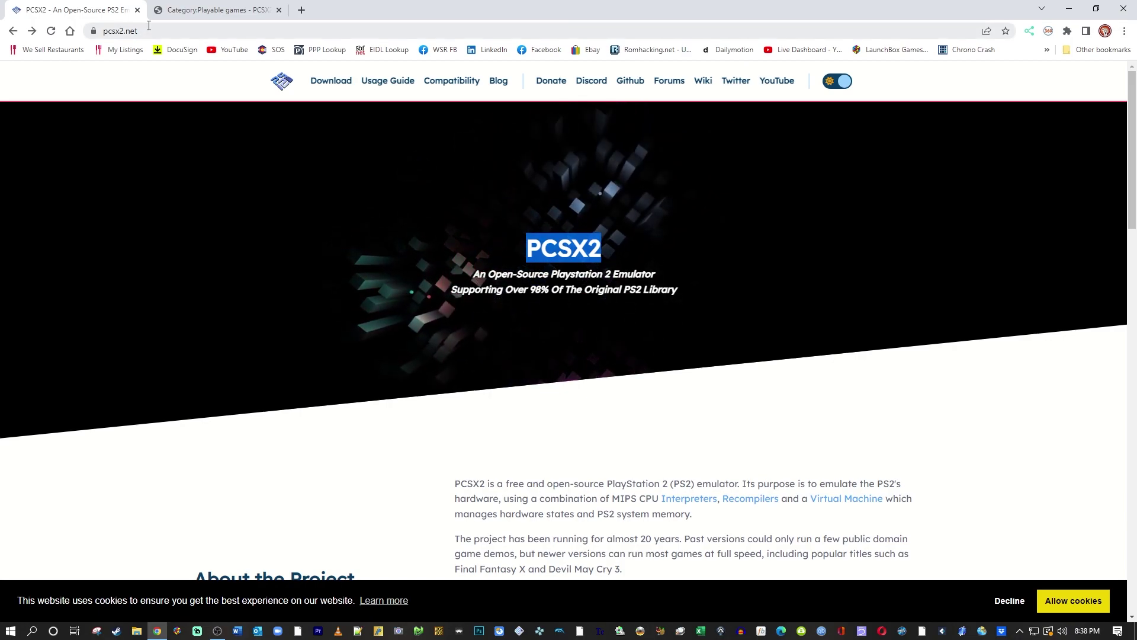
pyautogui.click(323, 82)
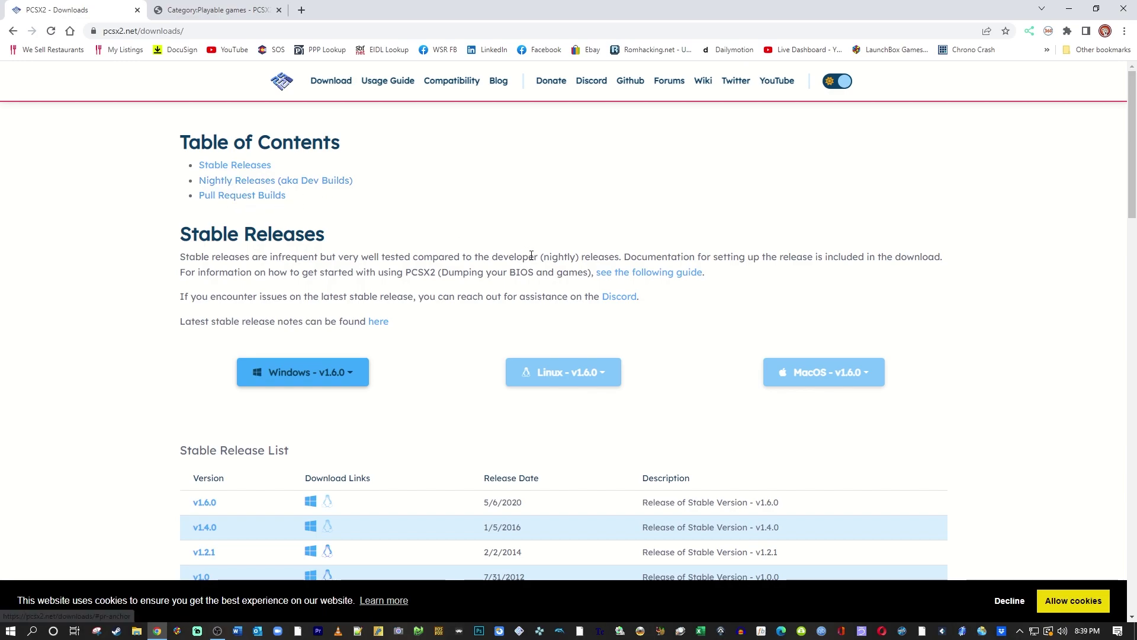
# Download the Windows 32bit portable build of stable release v1.6.0 and save it to the Desktop
pyautogui.scroll(-5, 521, 266)
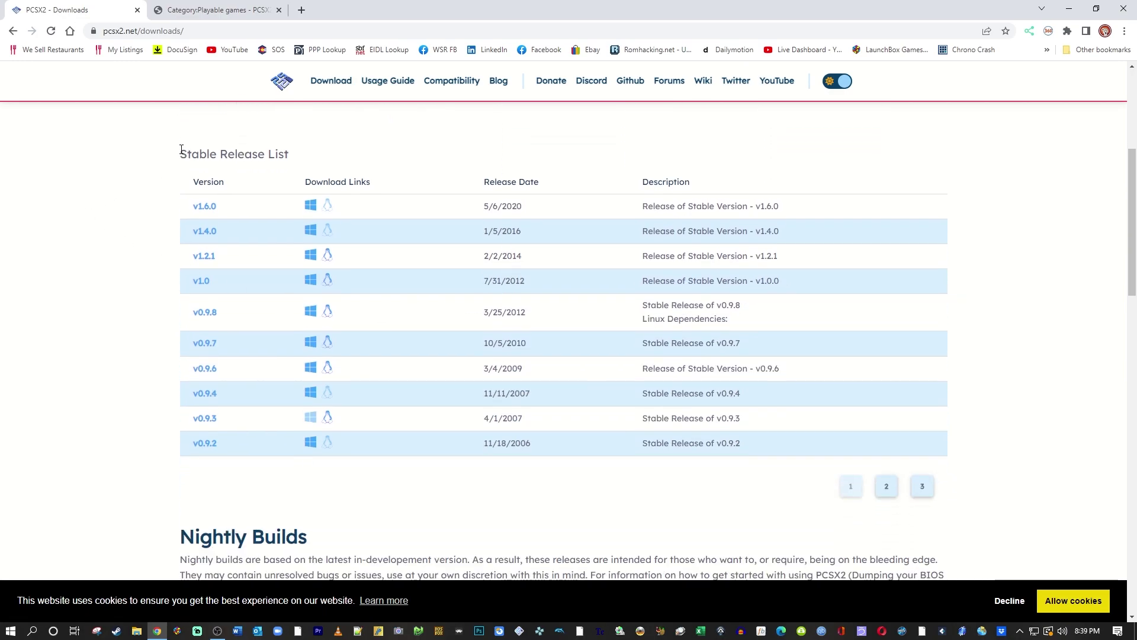
pyautogui.moveTo(181, 149); pyautogui.dragTo(290, 154)
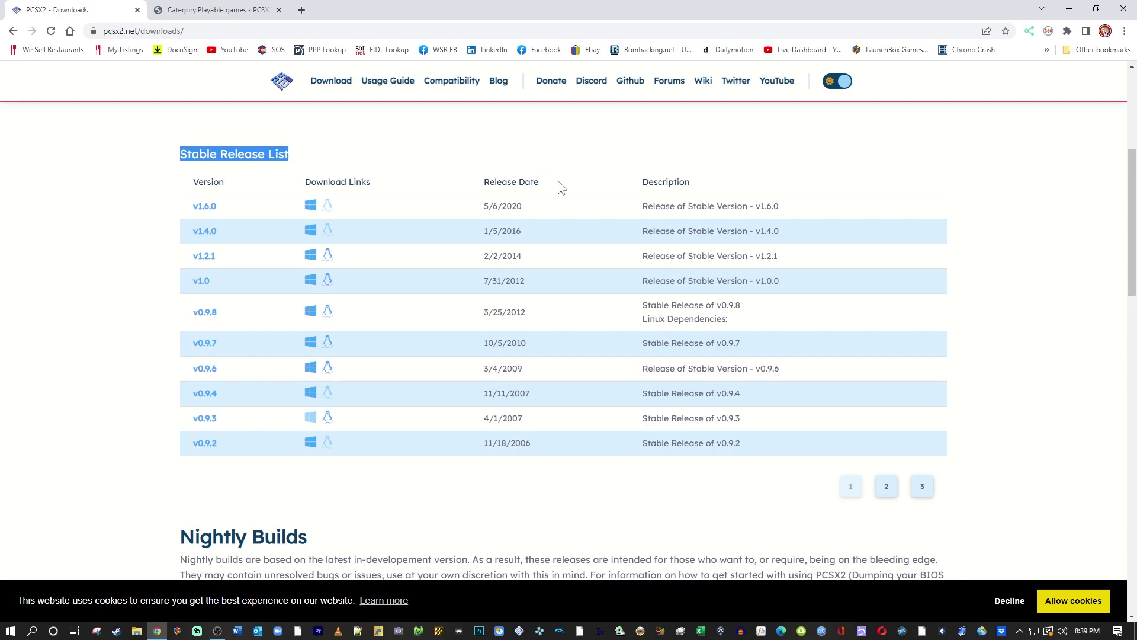
pyautogui.scroll(-9, 617, 269)
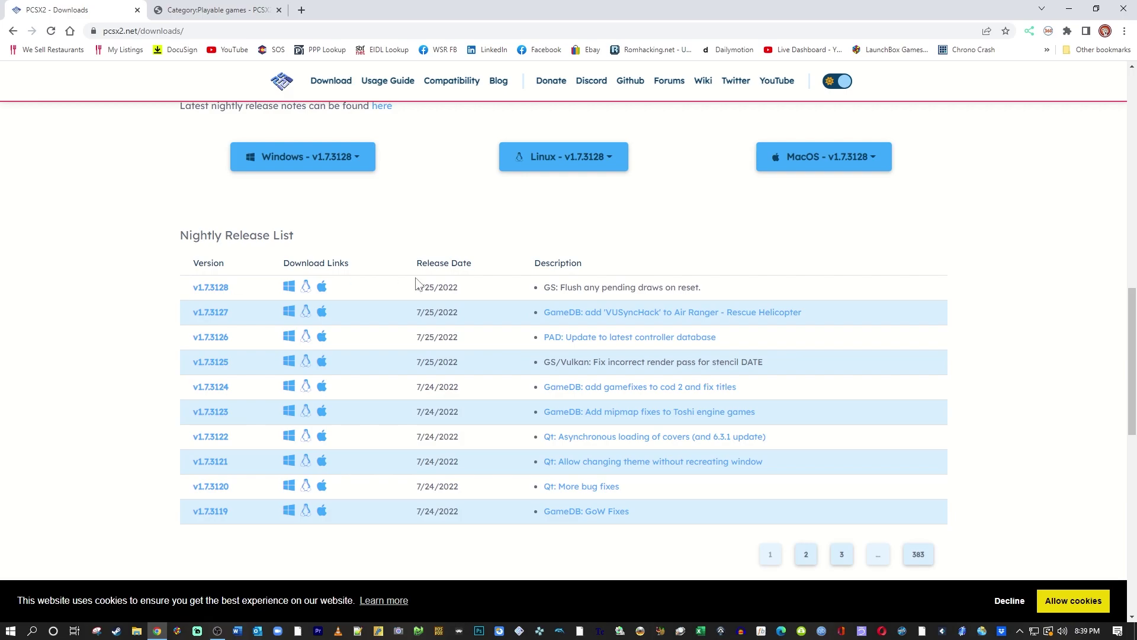
pyautogui.scroll(-8, 766, 342)
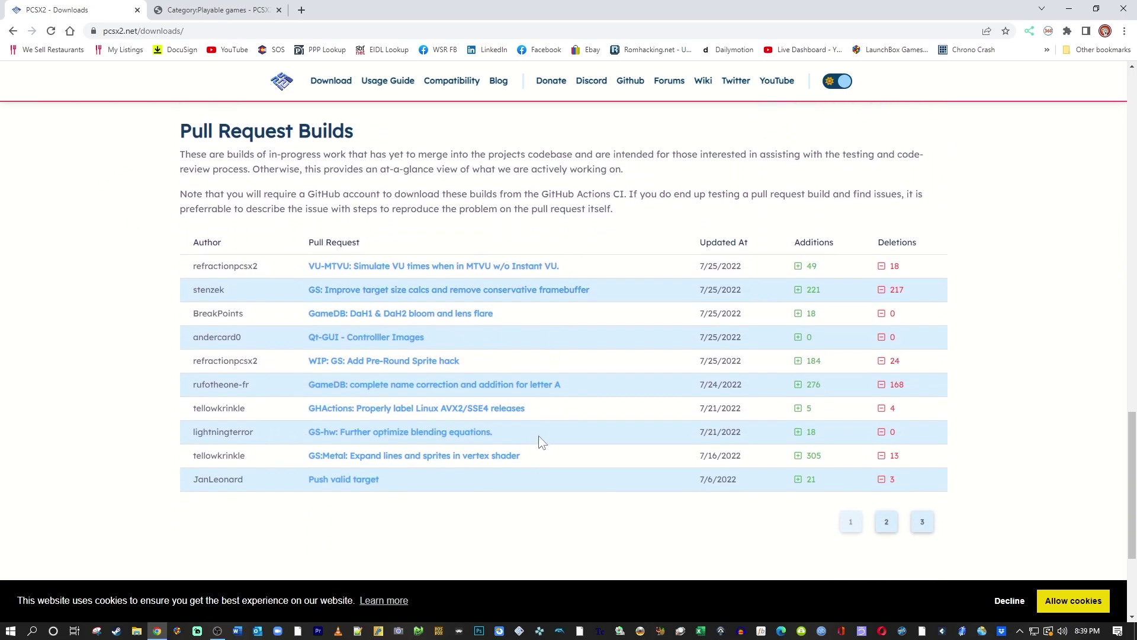
pyautogui.scroll(18, 538, 435)
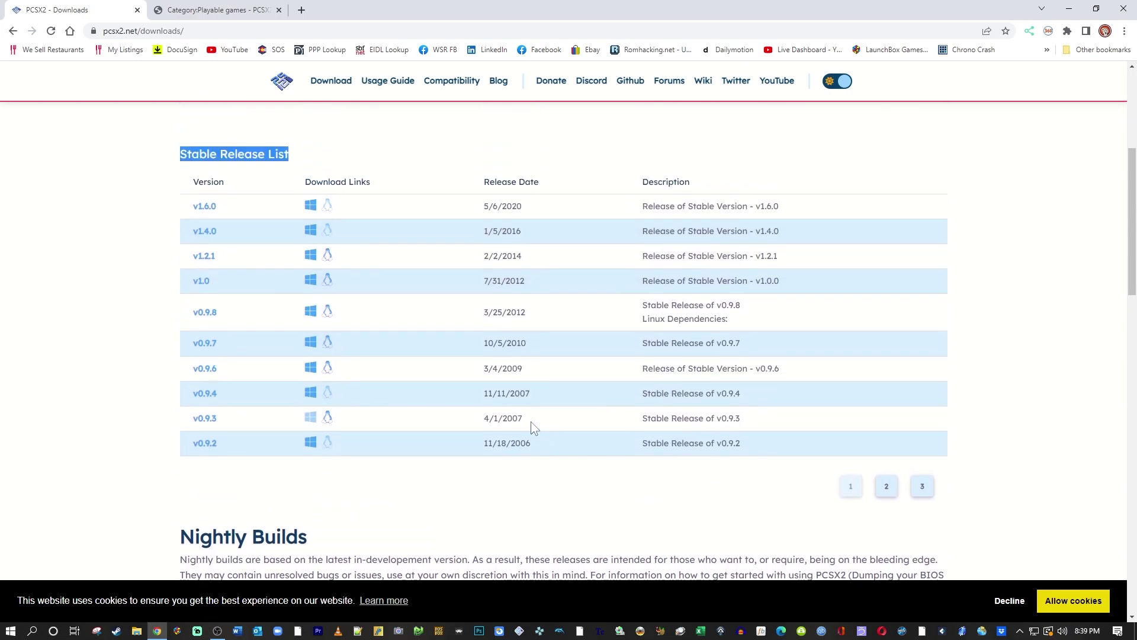
pyautogui.scroll(1, 532, 426)
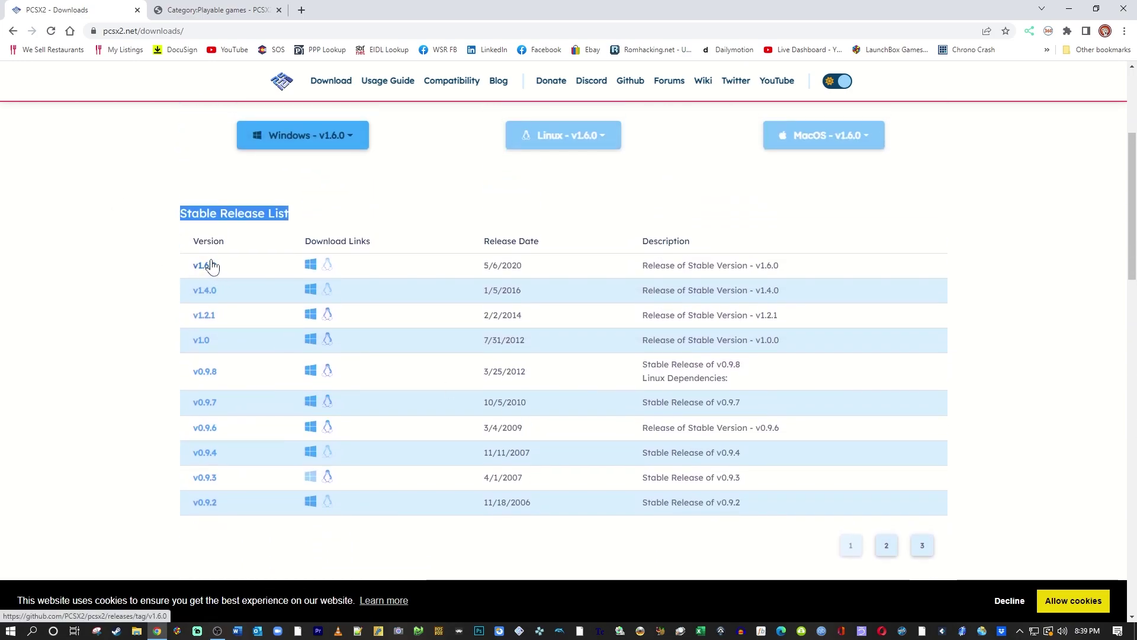
pyautogui.click(311, 268)
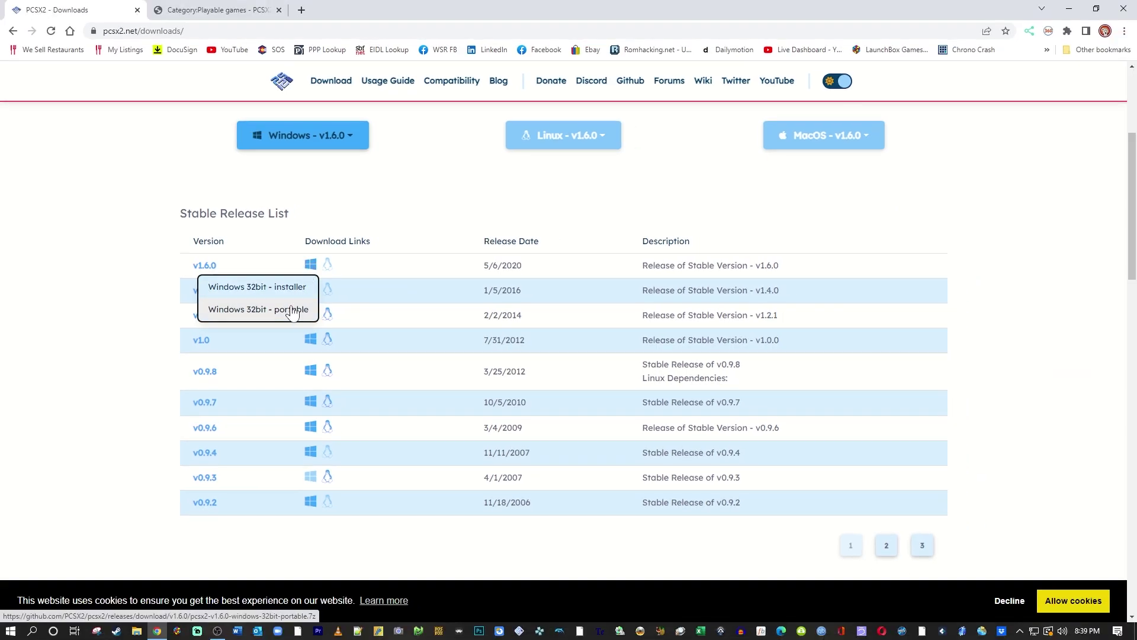
pyautogui.click(290, 309)
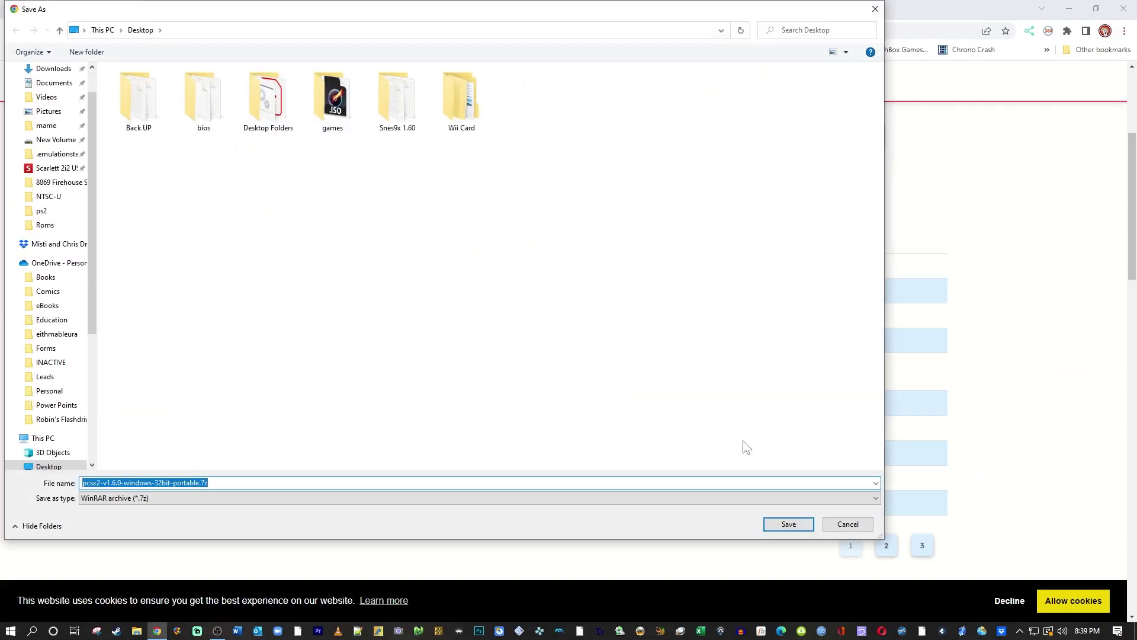
pyautogui.click(787, 524)
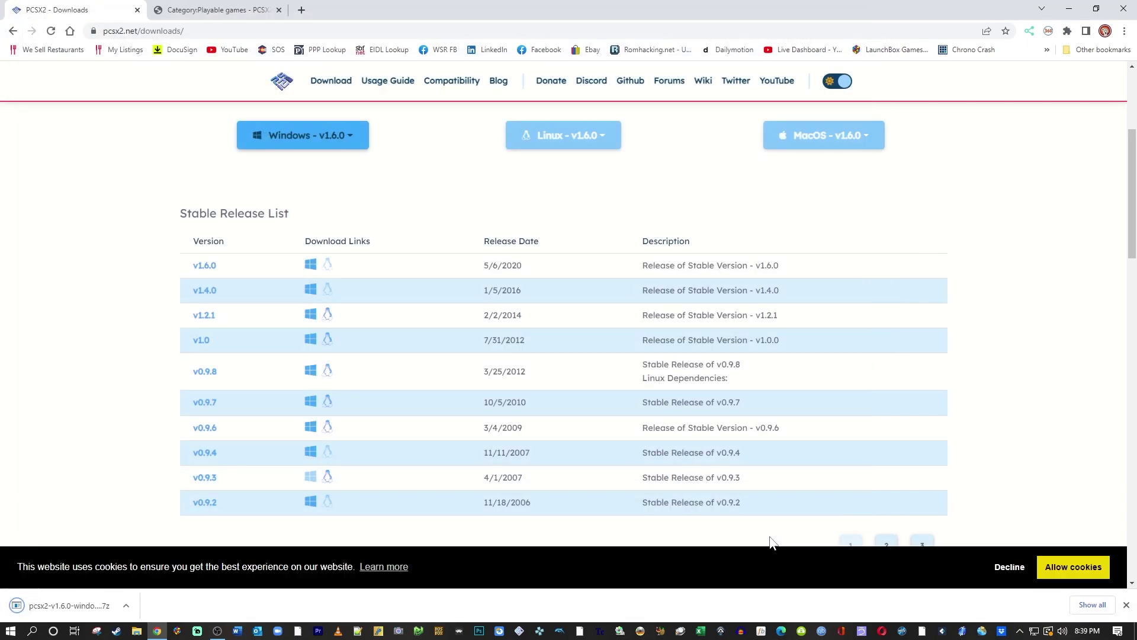
# Minimize the browser, move the downloaded PCSX2 archive to an empty area of the desktop and extract it there with 7-Zip
pyautogui.click(1071, 9)
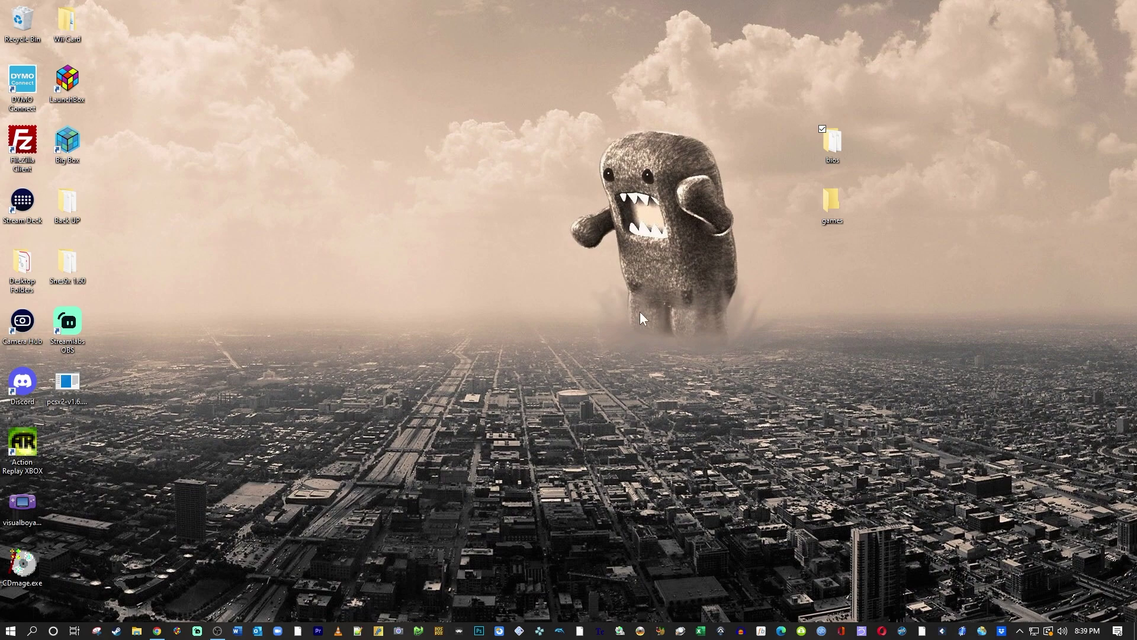
pyautogui.moveTo(56, 385); pyautogui.dragTo(483, 260)
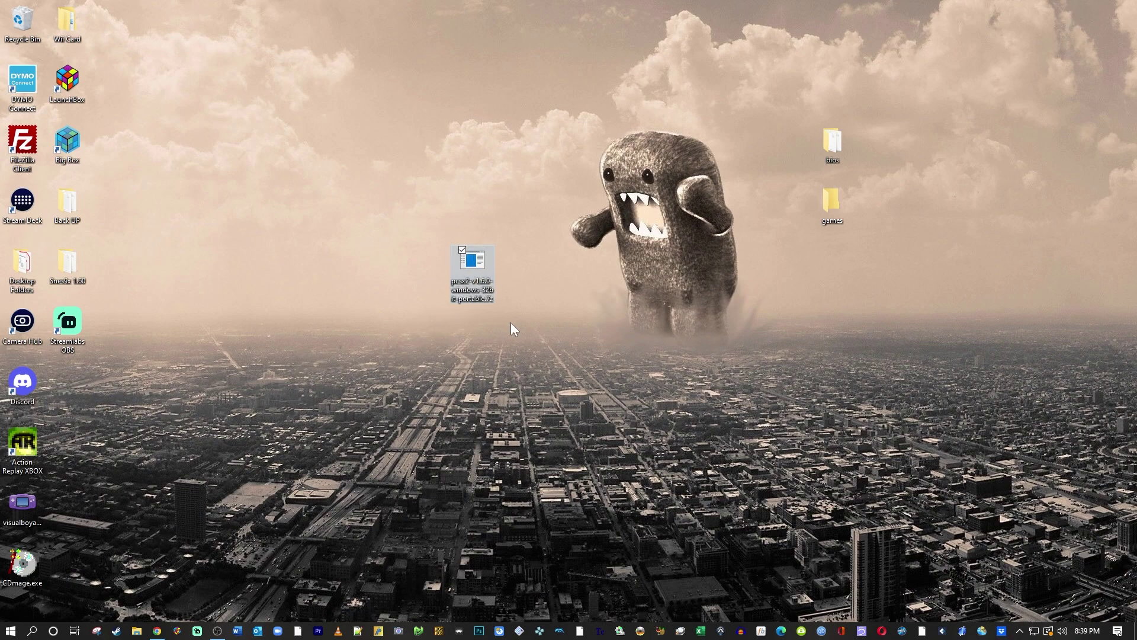
pyautogui.rightClick(476, 276)
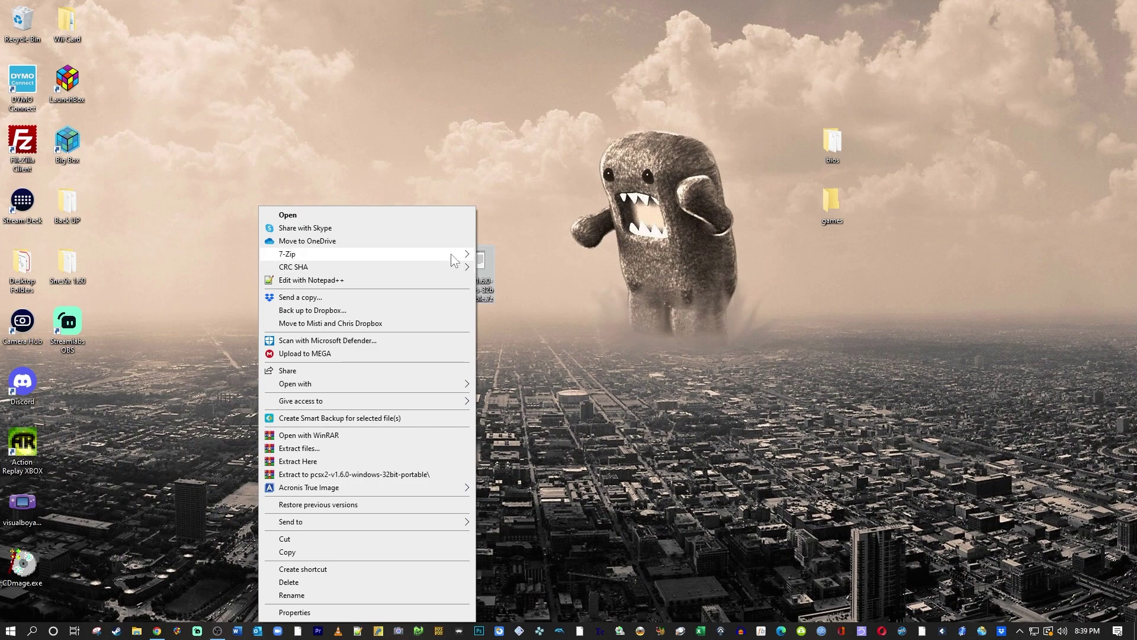
pyautogui.moveTo(457, 256)
pyautogui.click(530, 294)
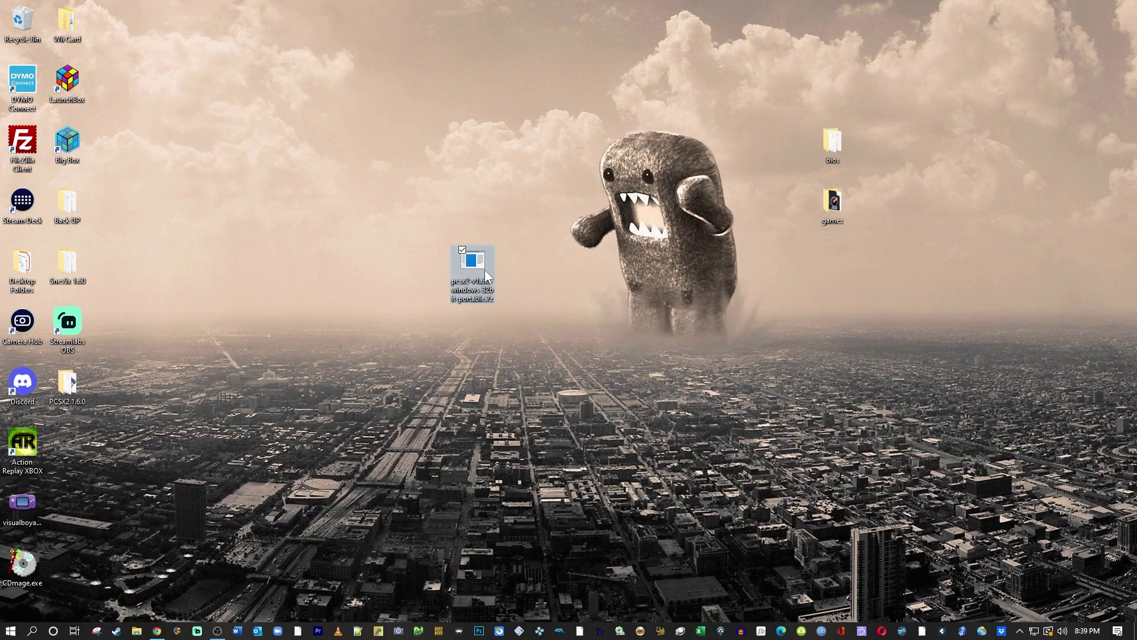
# Delete the PCSX2 archive and move the extracted PCSX2 1.6.0 folder to the middle of the desktop
pyautogui.press('Delete')
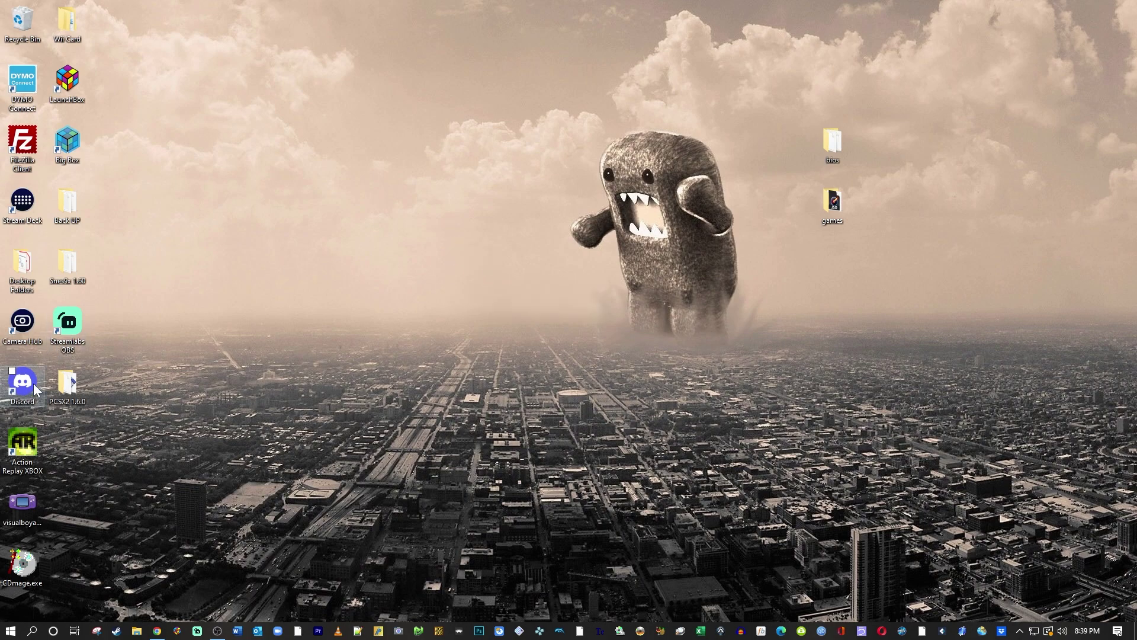
pyautogui.moveTo(527, 291); pyautogui.dragTo(571, 266)
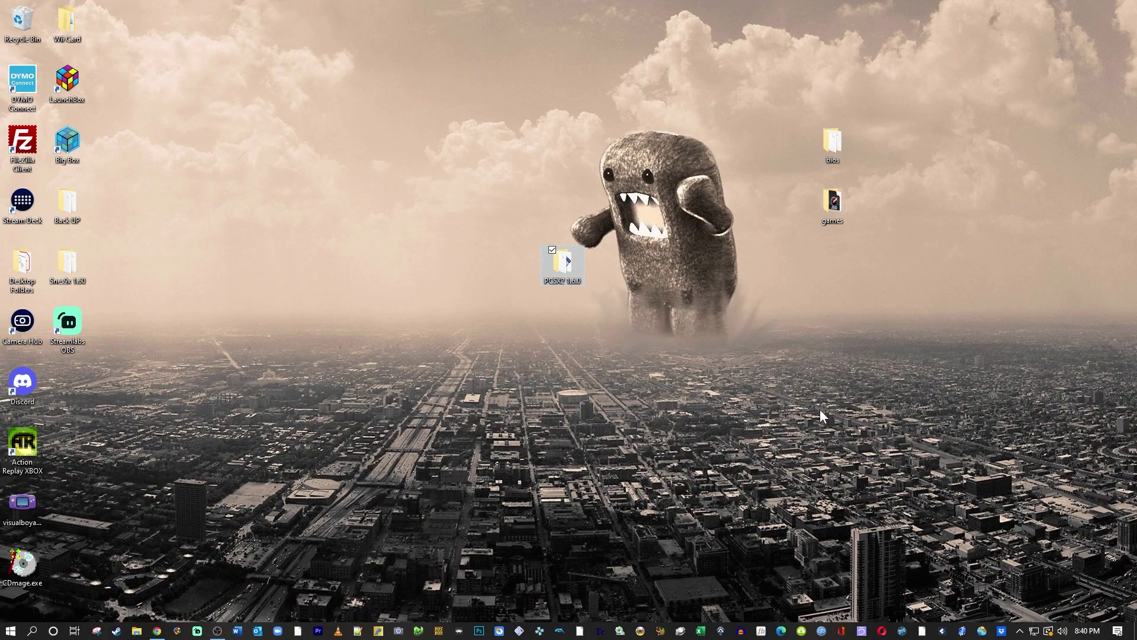
# Look through the contents of the bios and games folders on the desktop, closing each one after viewing
pyautogui.moveTo(840, 148)
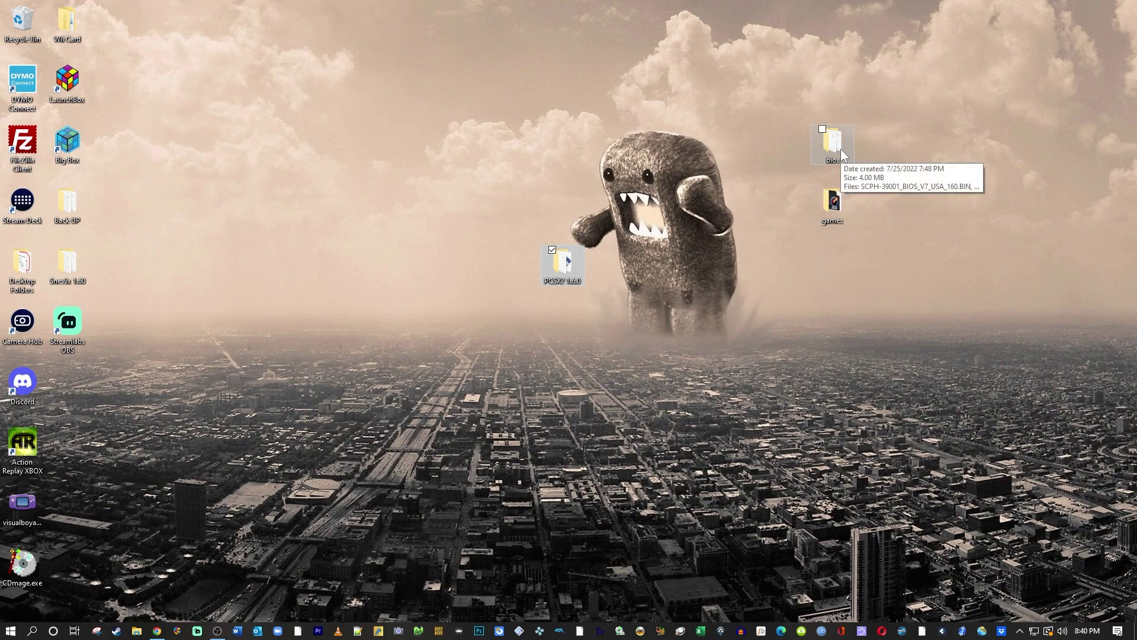
pyautogui.doubleClick(840, 148)
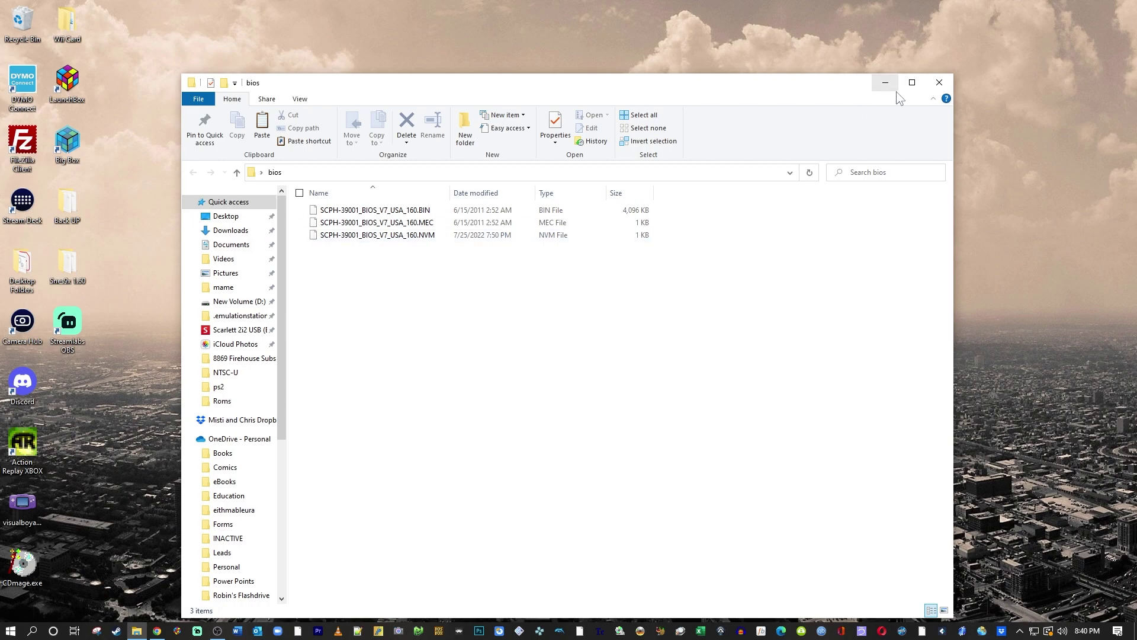
pyautogui.click(942, 87)
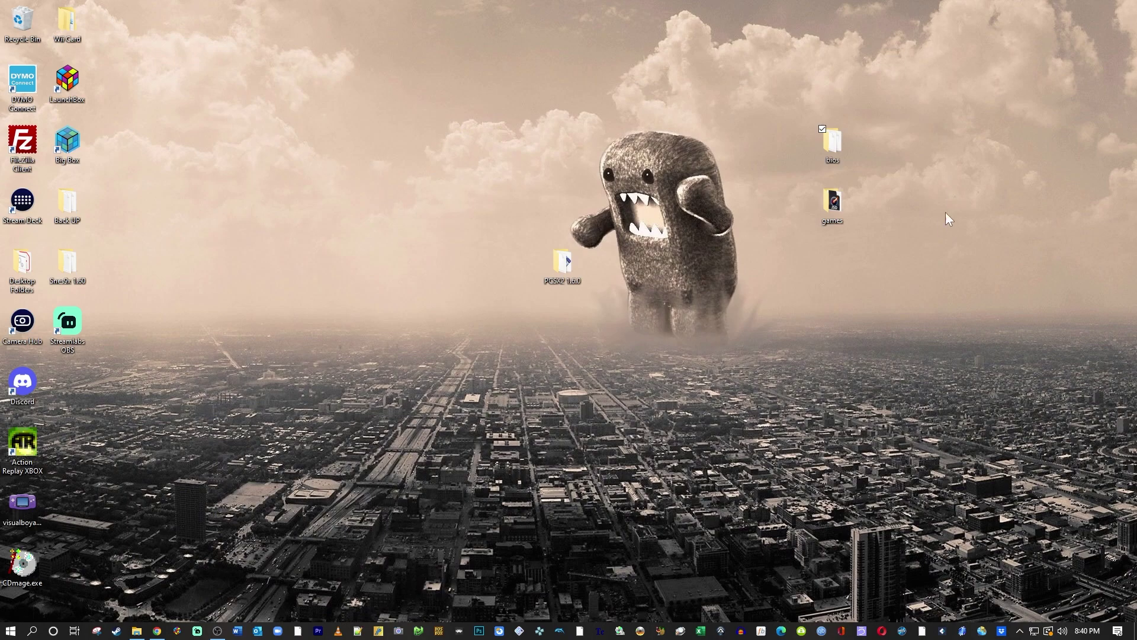
pyautogui.doubleClick(826, 207)
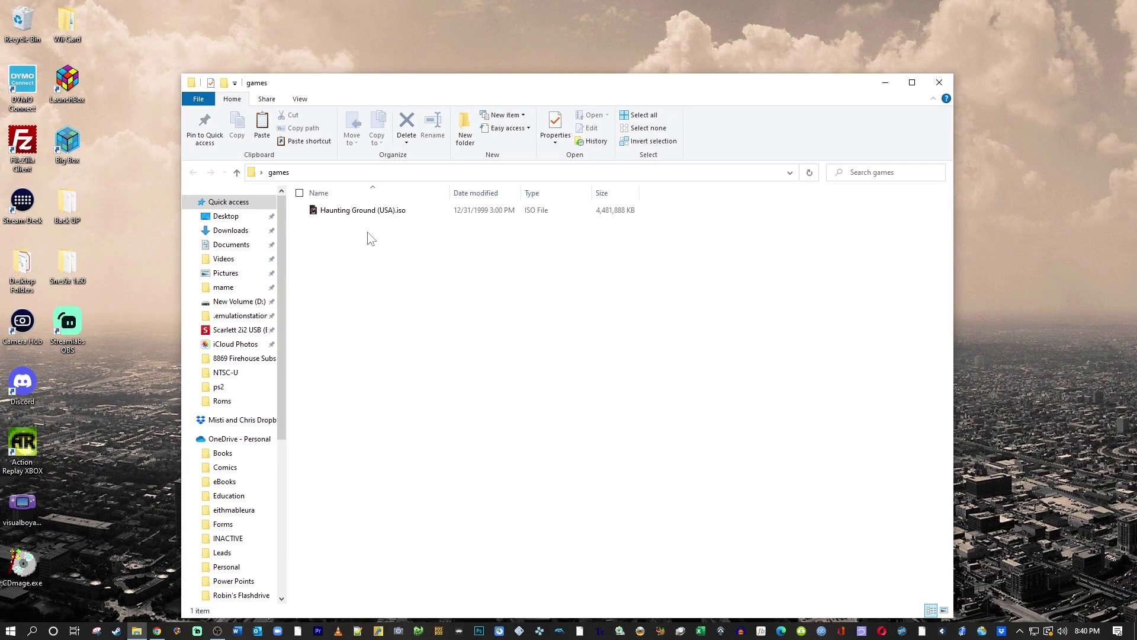
pyautogui.click(939, 82)
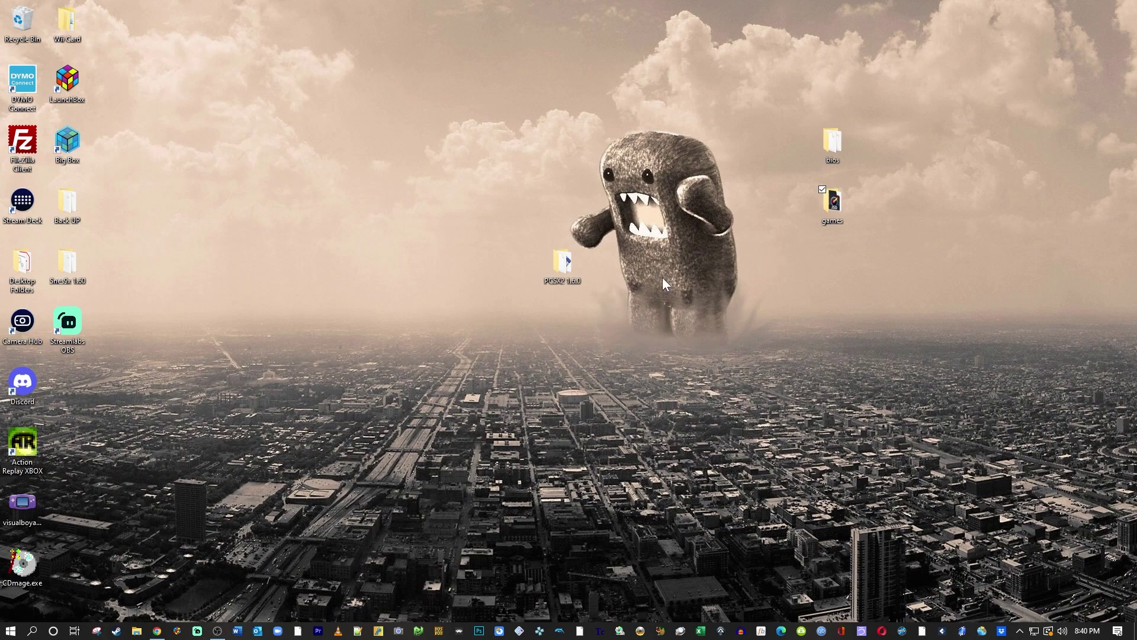
# Move the bios and games folders from the desktop into the PCSX2 1.6.0 folder and refresh its file list
pyautogui.click(563, 268)
pyautogui.doubleClick(563, 268)
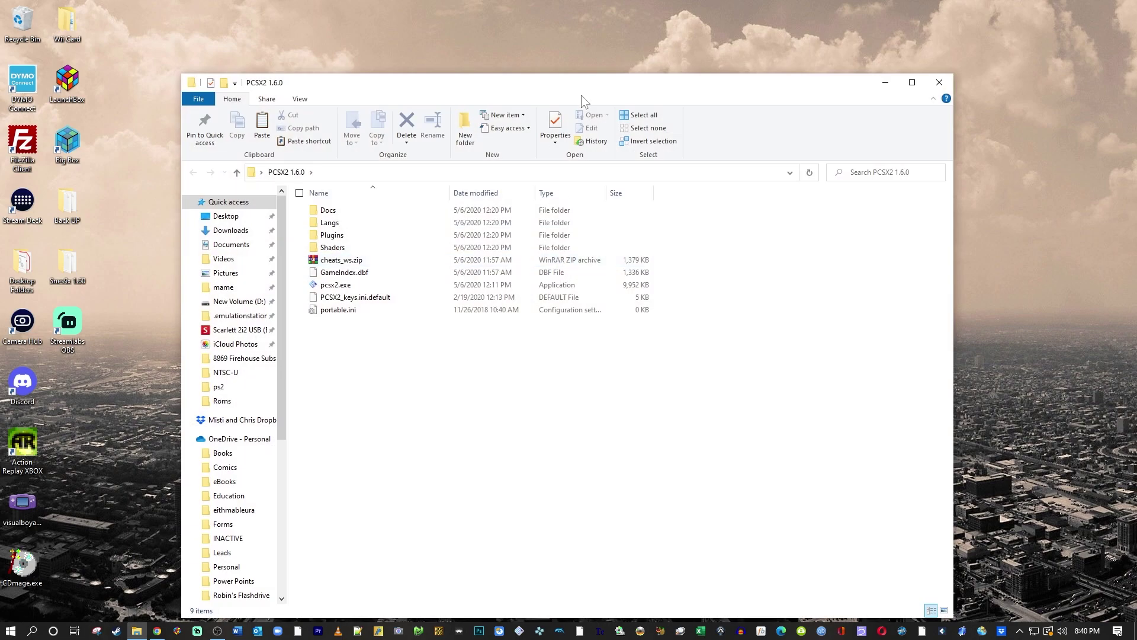
pyautogui.moveTo(584, 107); pyautogui.dragTo(445, 59)
pyautogui.moveTo(957, 340); pyautogui.dragTo(297, 378)
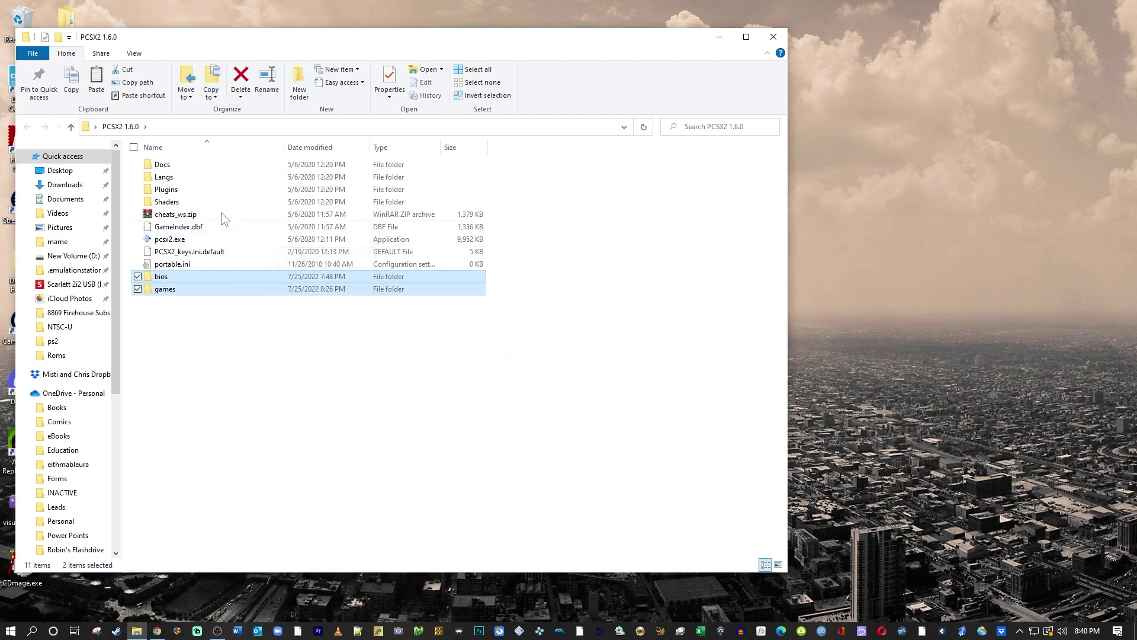
pyautogui.press('F5')
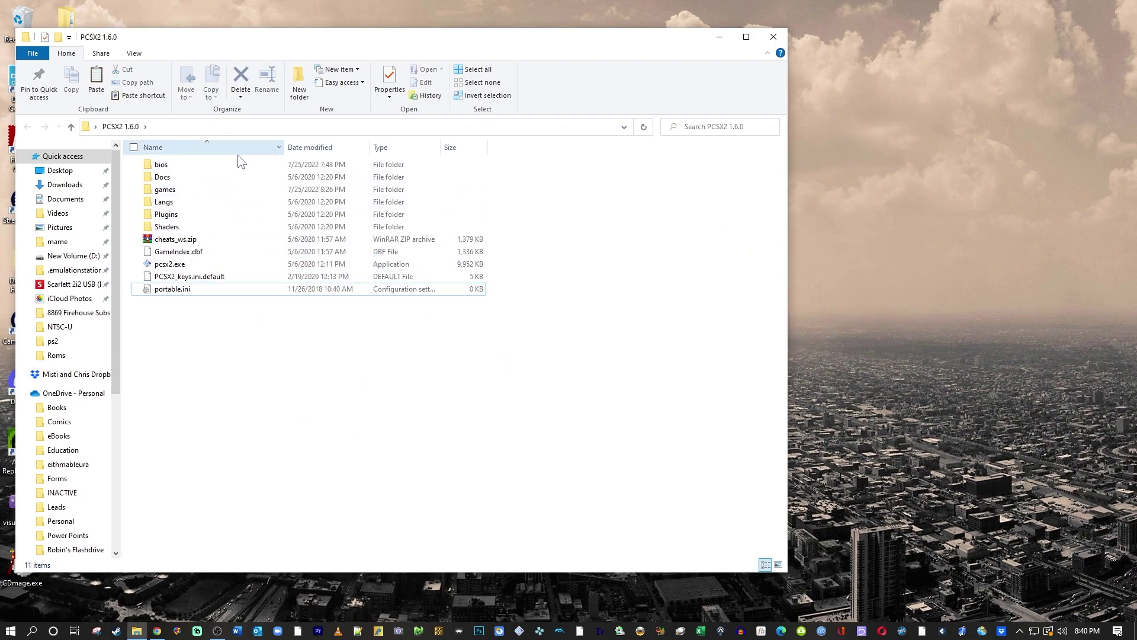
# Run pcsx2.exe and complete the first-time configuration with the default language, default plugins and the USA v01.60 BIOS
pyautogui.click(205, 267)
pyautogui.doubleClick(205, 267)
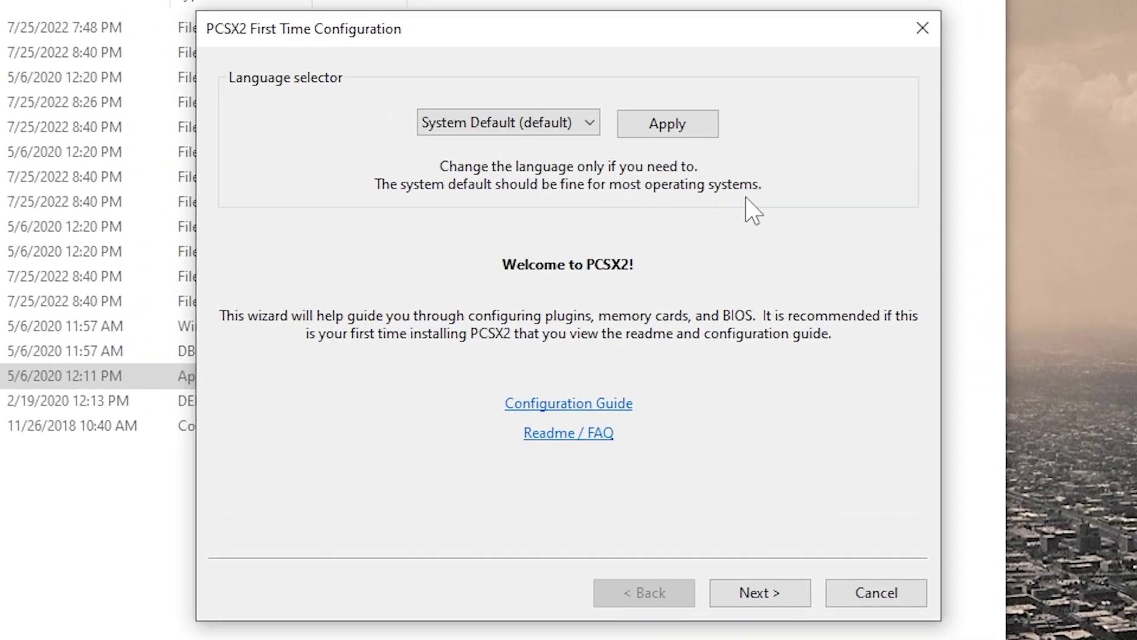
pyautogui.click(735, 603)
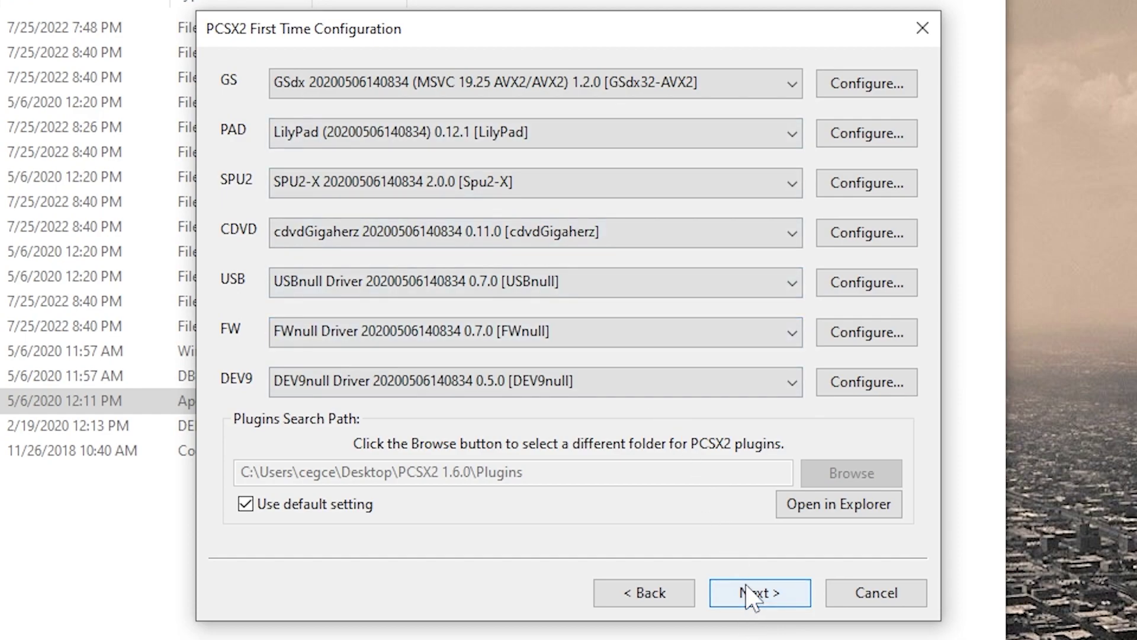
pyautogui.click(751, 595)
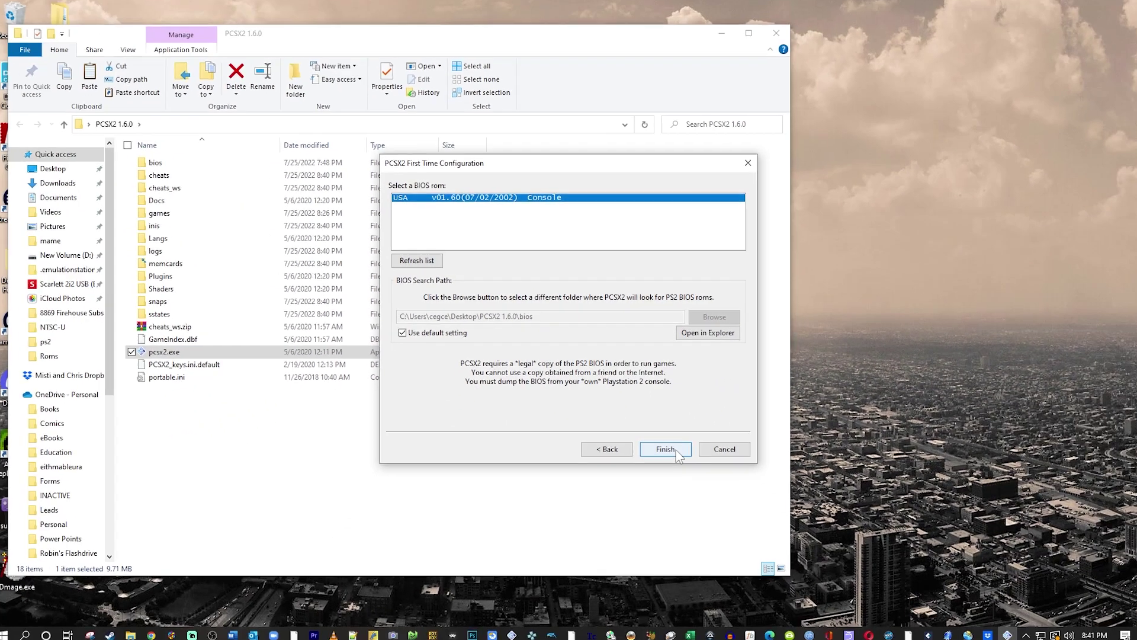
pyautogui.click(676, 449)
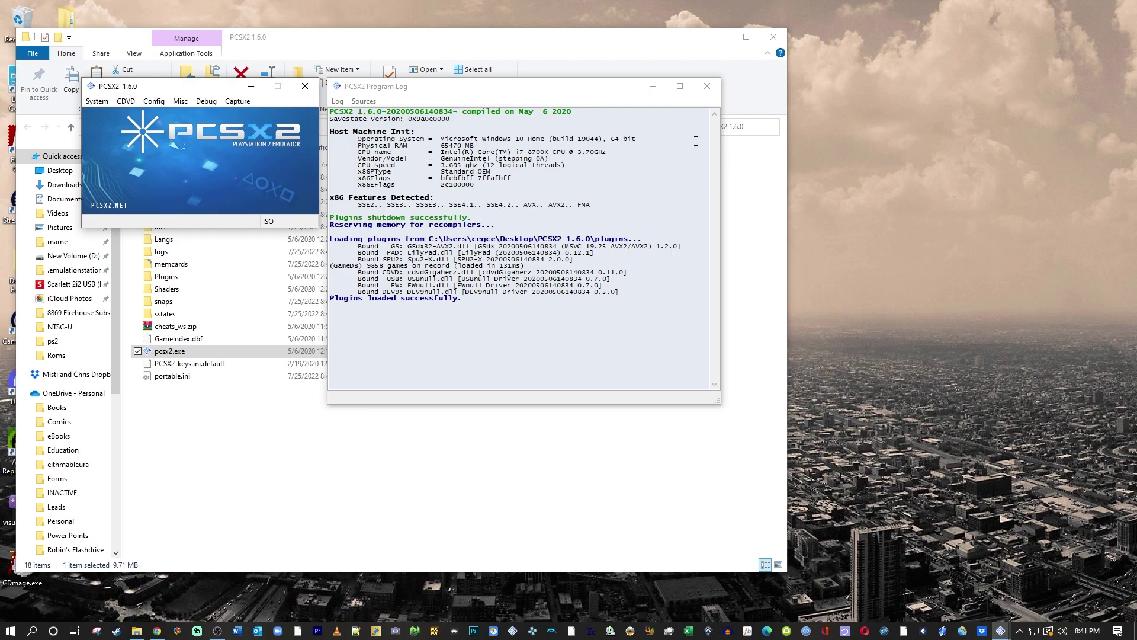
# Close the program log, reposition the emulator window and open the LilyPad controller plugin settings
pyautogui.click(707, 86)
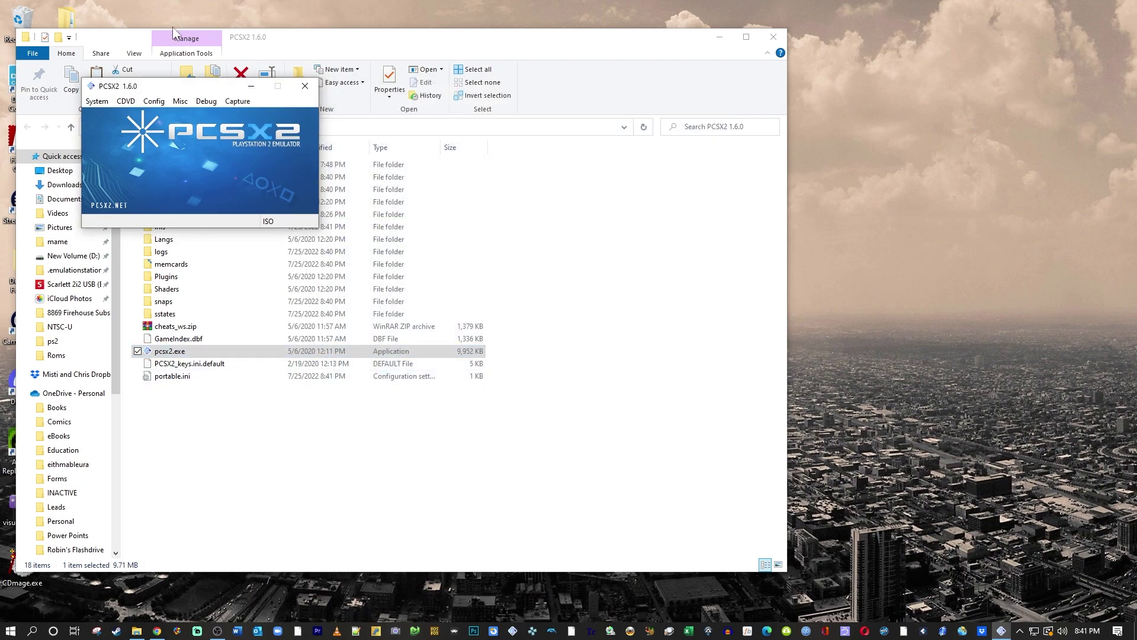
pyautogui.moveTo(188, 91); pyautogui.dragTo(396, 76)
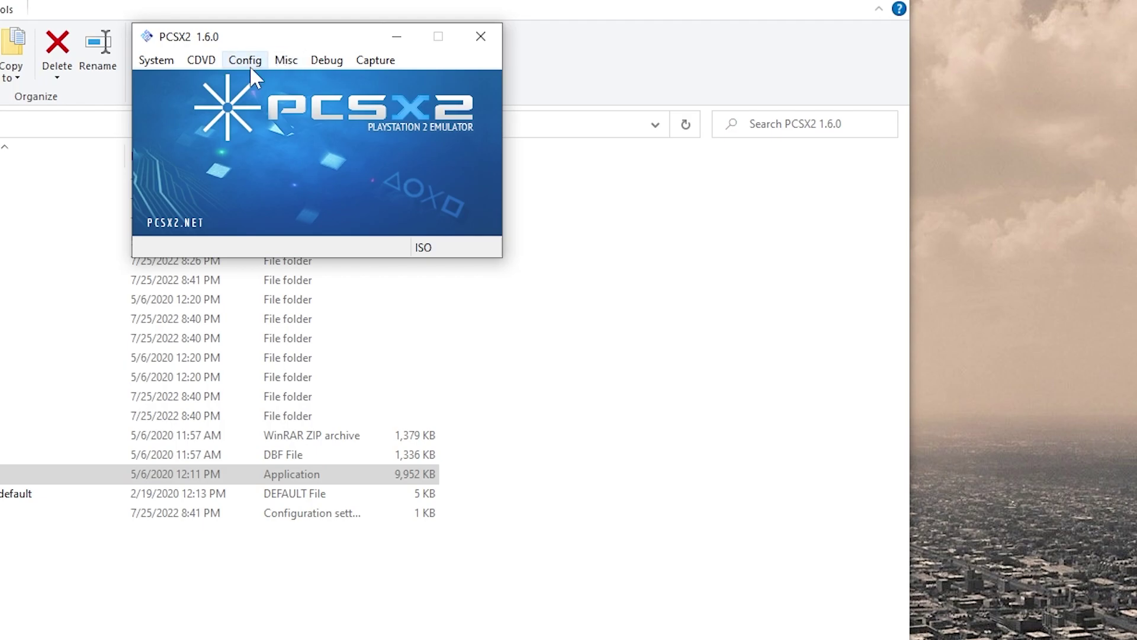
pyautogui.click(235, 64)
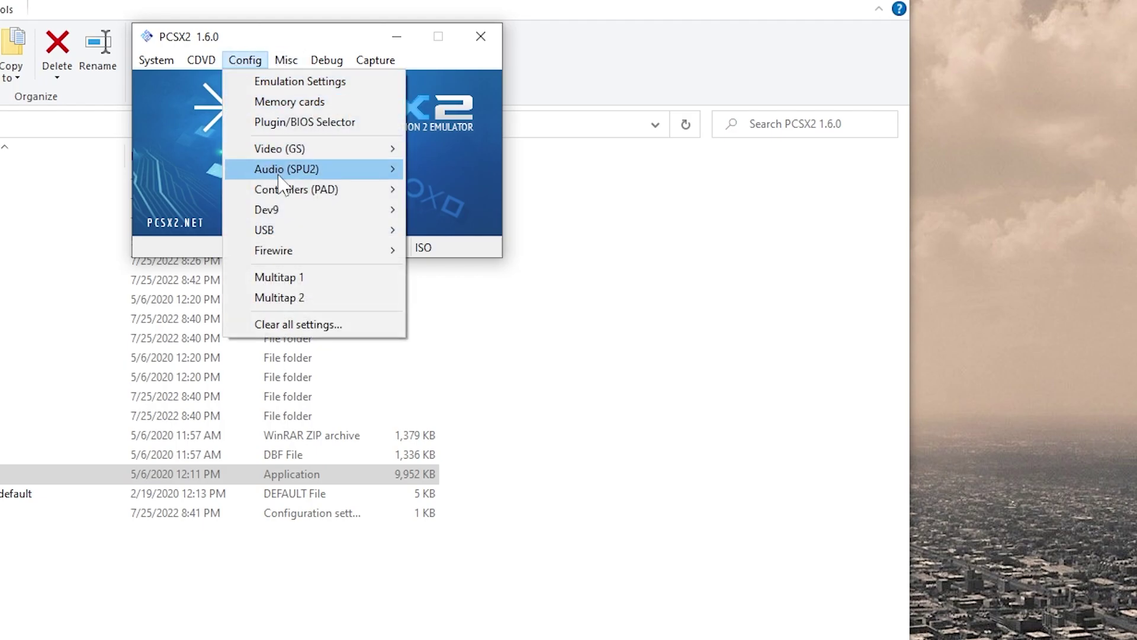
pyautogui.moveTo(279, 176)
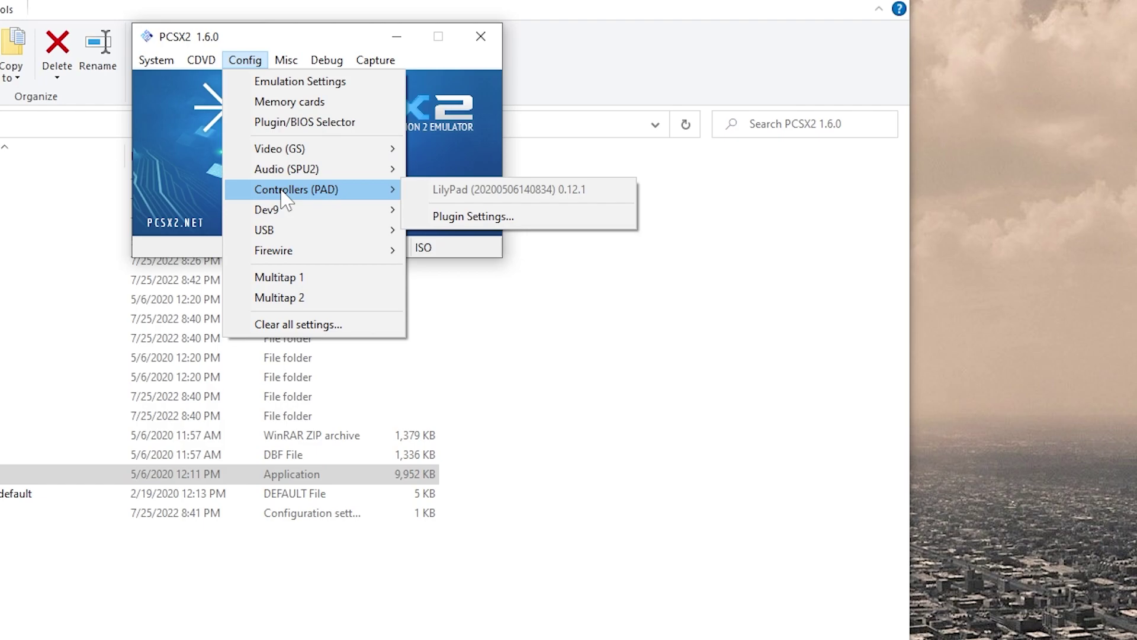
pyautogui.click(477, 216)
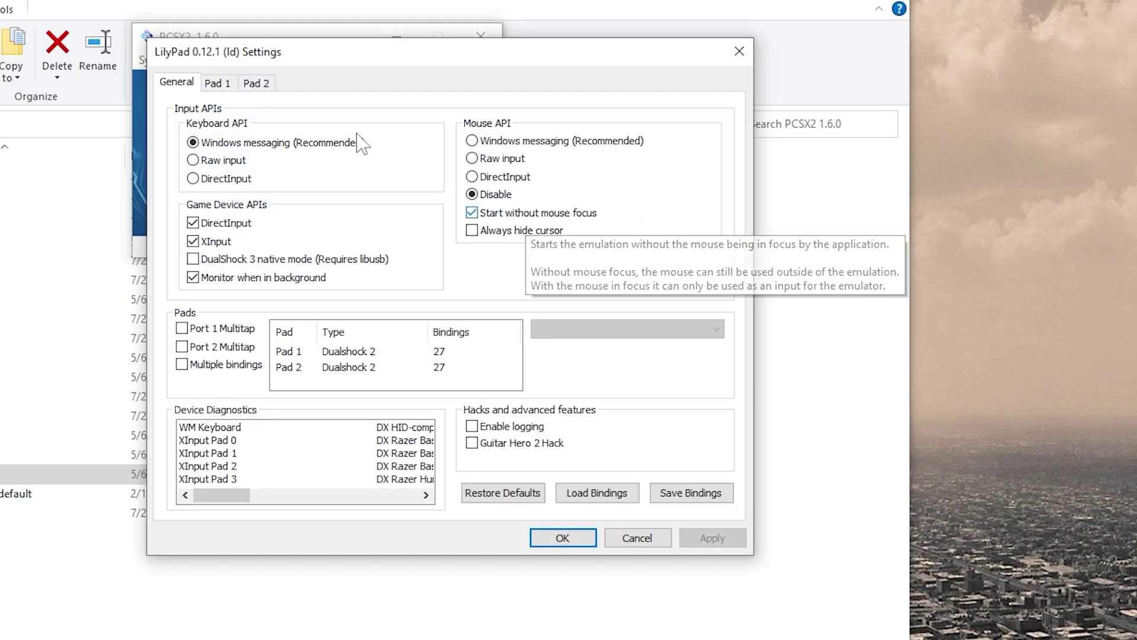
# Delete all the existing XInput Pad 0 bindings from Pad 1
pyautogui.click(228, 85)
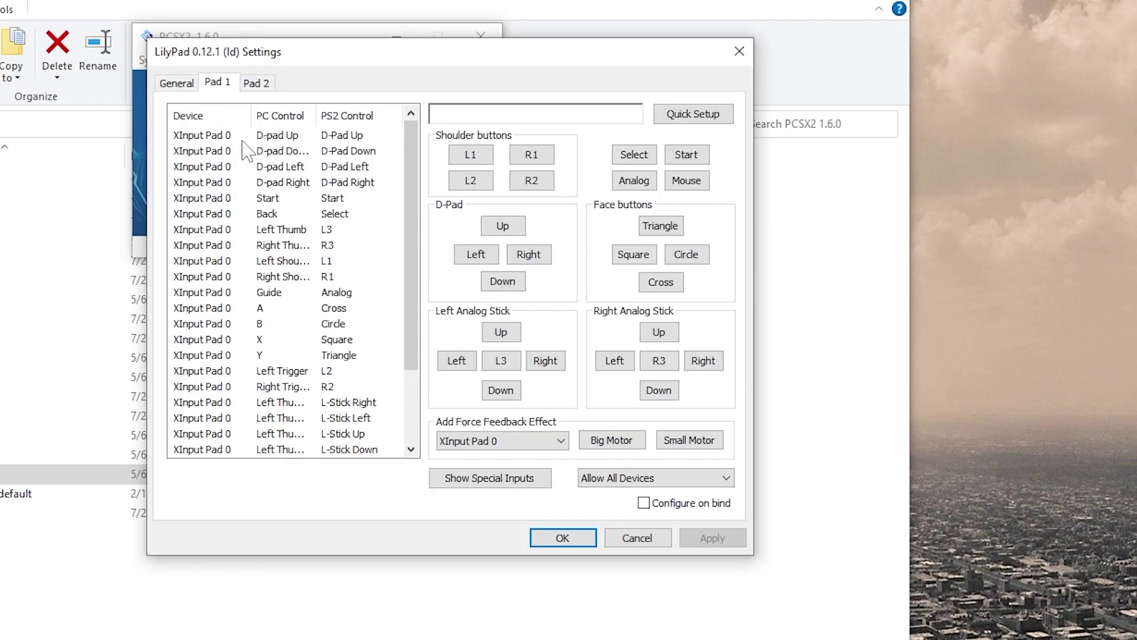
pyautogui.click(288, 135)
pyautogui.scroll(-2, 337, 354)
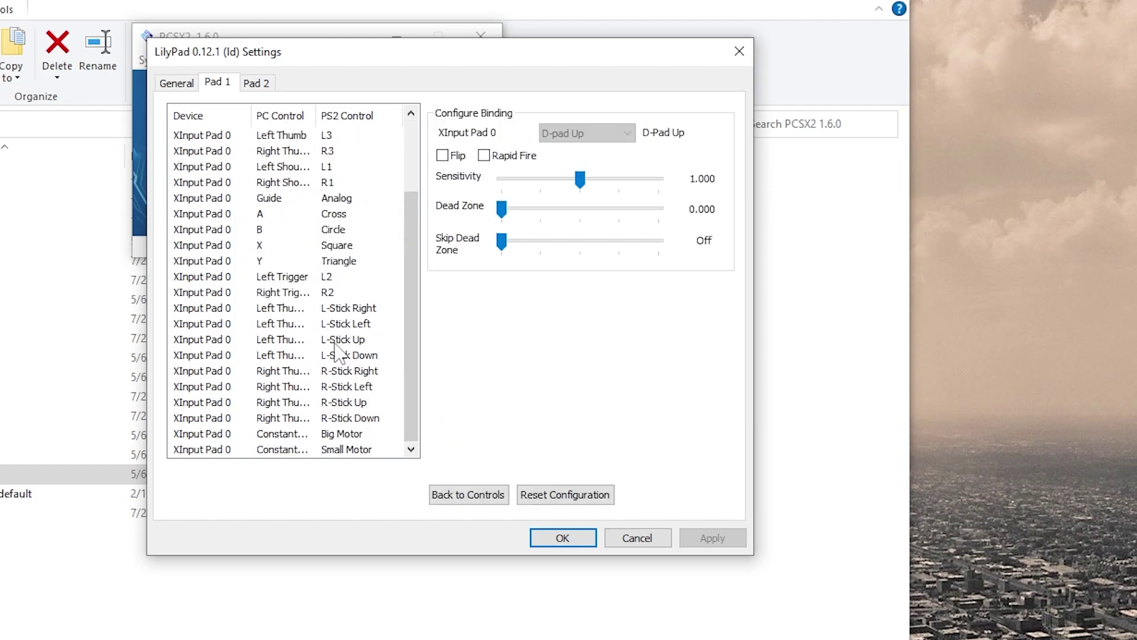
pyautogui.keyDown('shift'); pyautogui.click(248, 448); pyautogui.keyUp('shift')
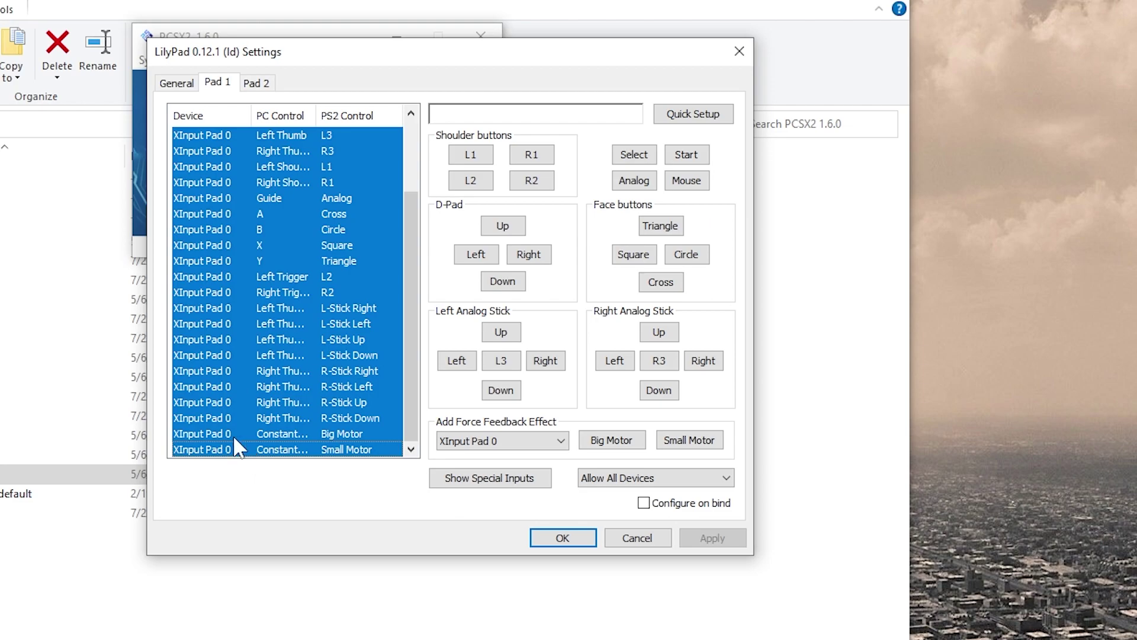
pyautogui.press('Delete')
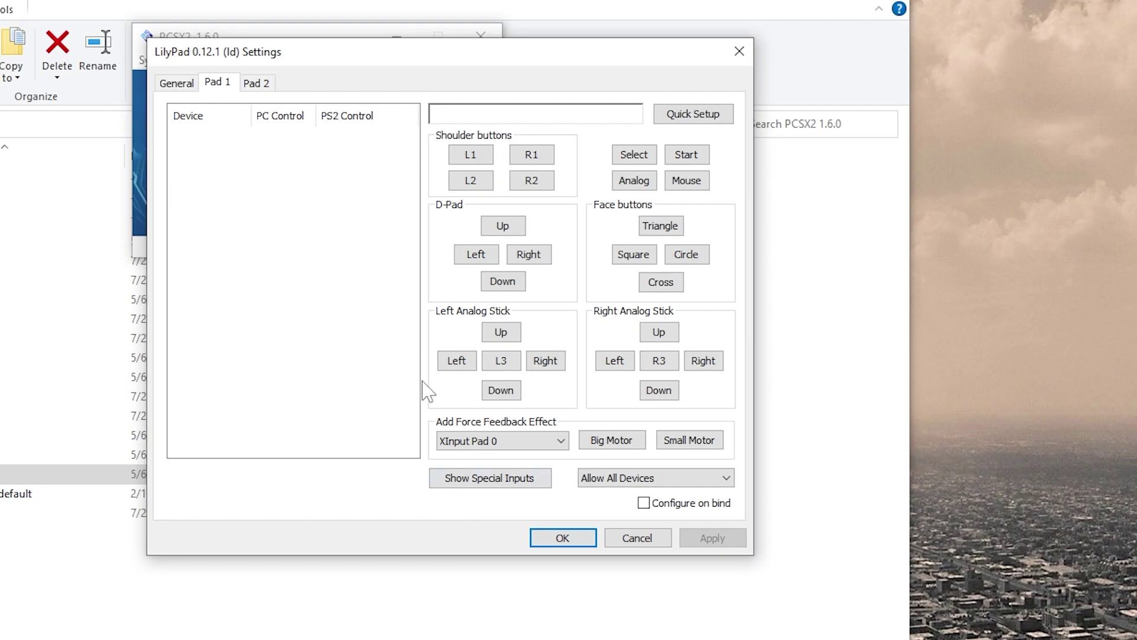
# Try binding the controller's left shoulder button to L1, widen the PC Control column, and delete that binding again
pyautogui.click(711, 117)
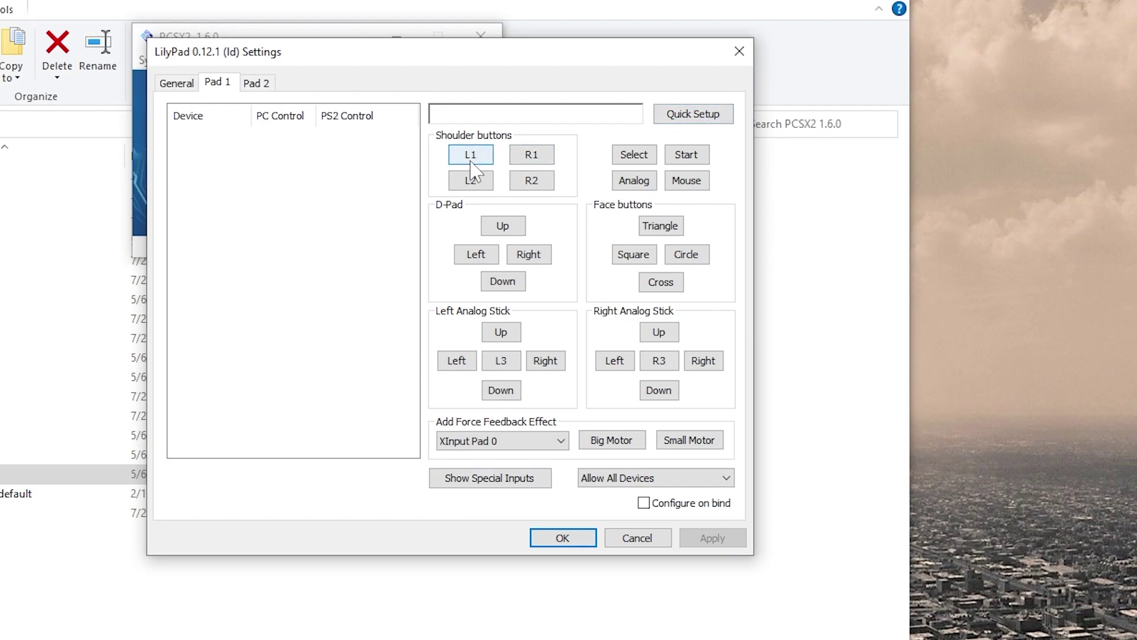
pyautogui.click(470, 157)
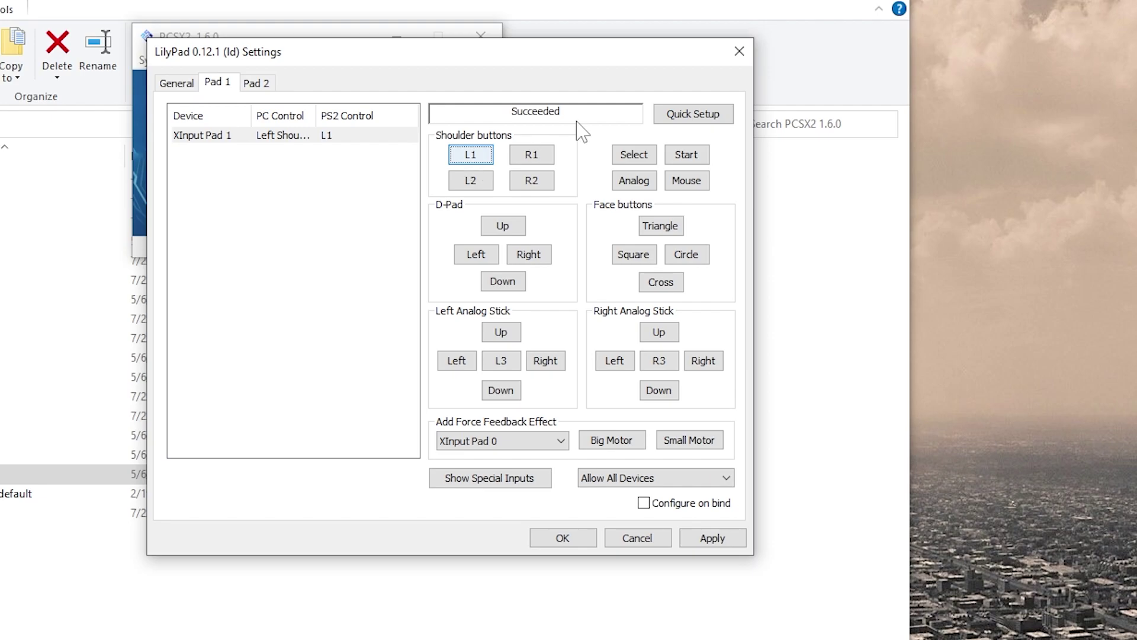
pyautogui.doubleClick(317, 105)
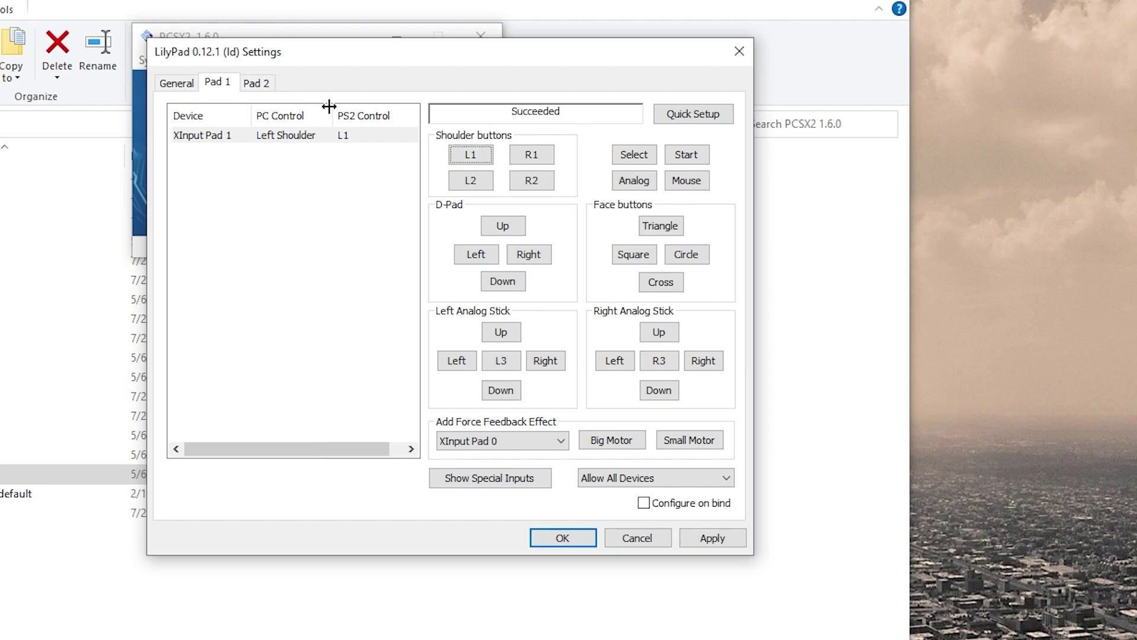
pyautogui.click(312, 136)
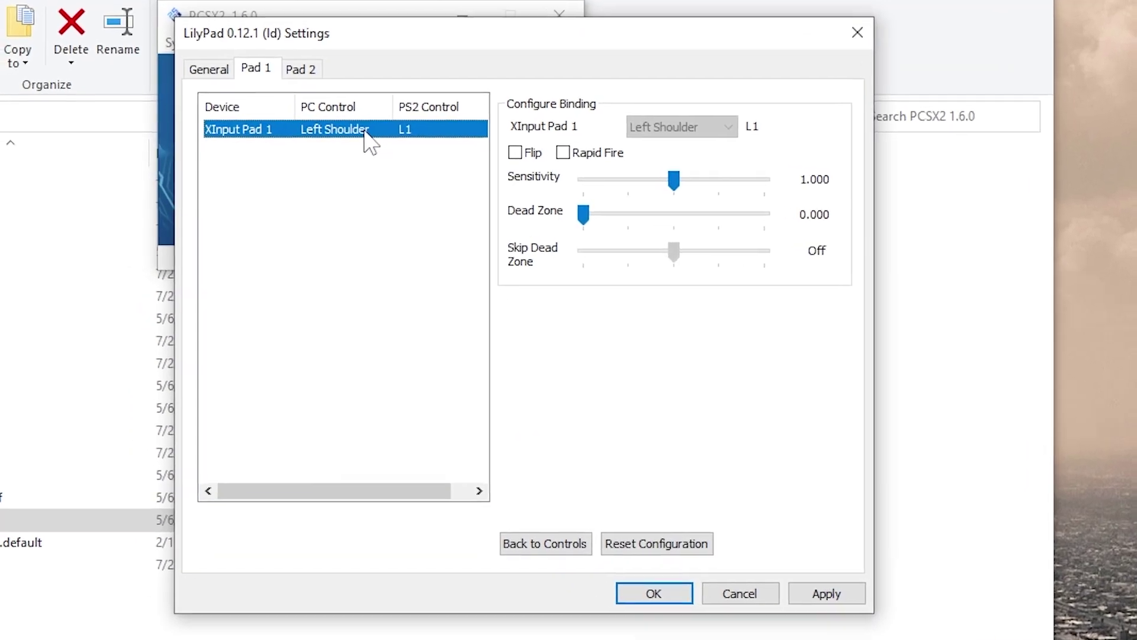
pyautogui.press('Delete')
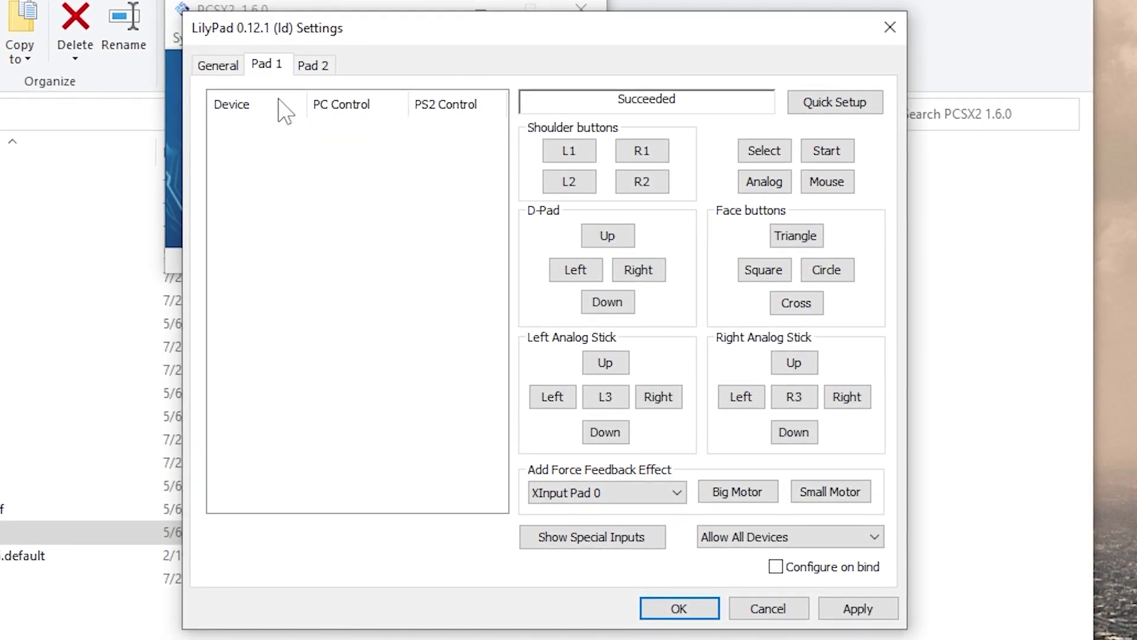
# Use Quick Setup to bind Pad 1's D-pad, face, shoulder, trigger and analog stick controls to the controller, stopping at the Analog prompt
pyautogui.click(864, 108)
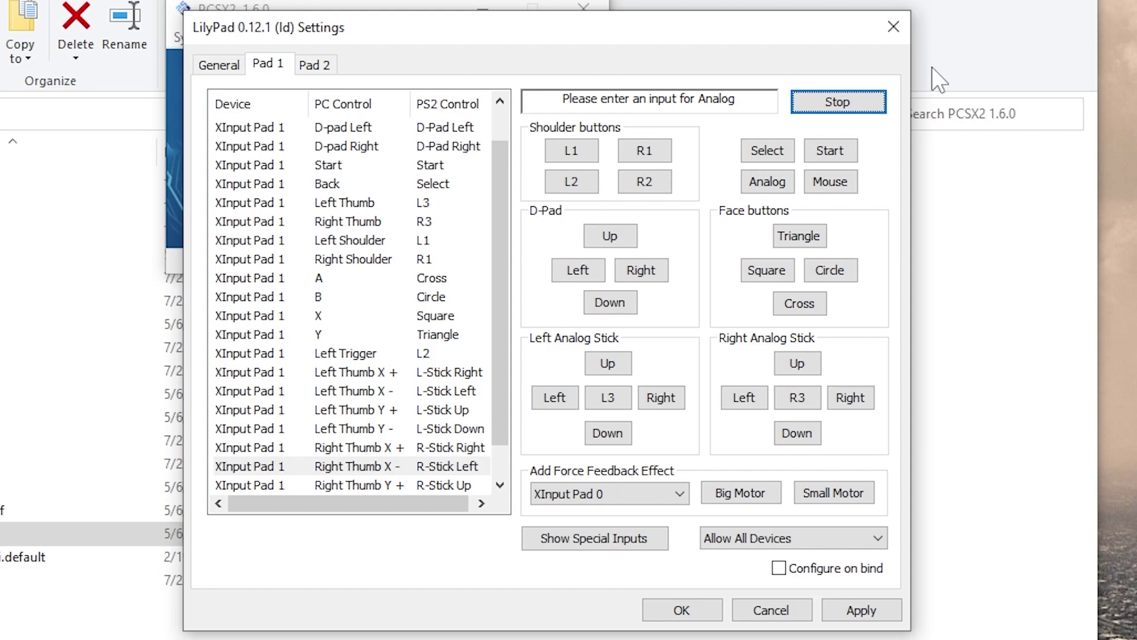
pyautogui.scroll(-1, 283, 313)
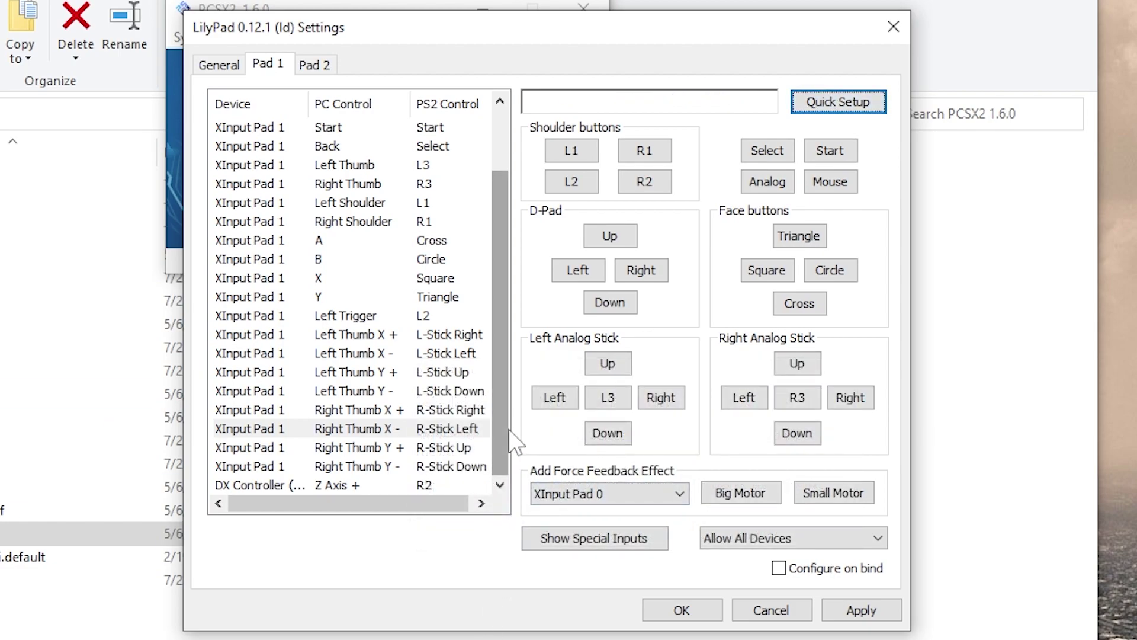
# Replace Pad 1's DX Controller Z Axis + binding for R2 with the XInput right trigger, and save the controller settings
pyautogui.click(410, 483)
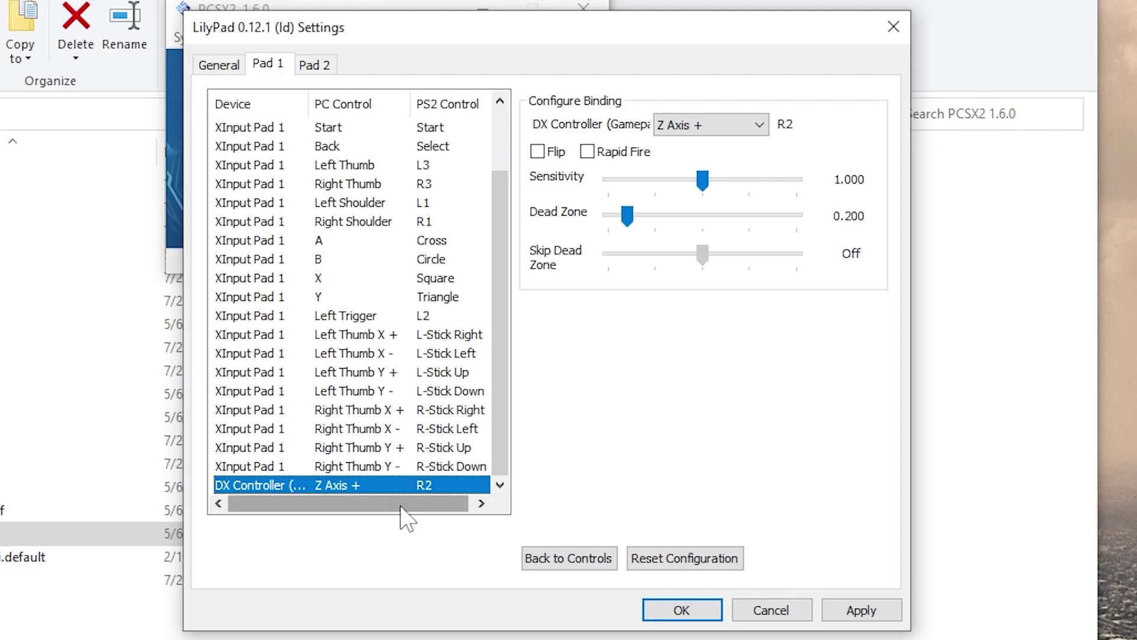
pyautogui.press('Delete')
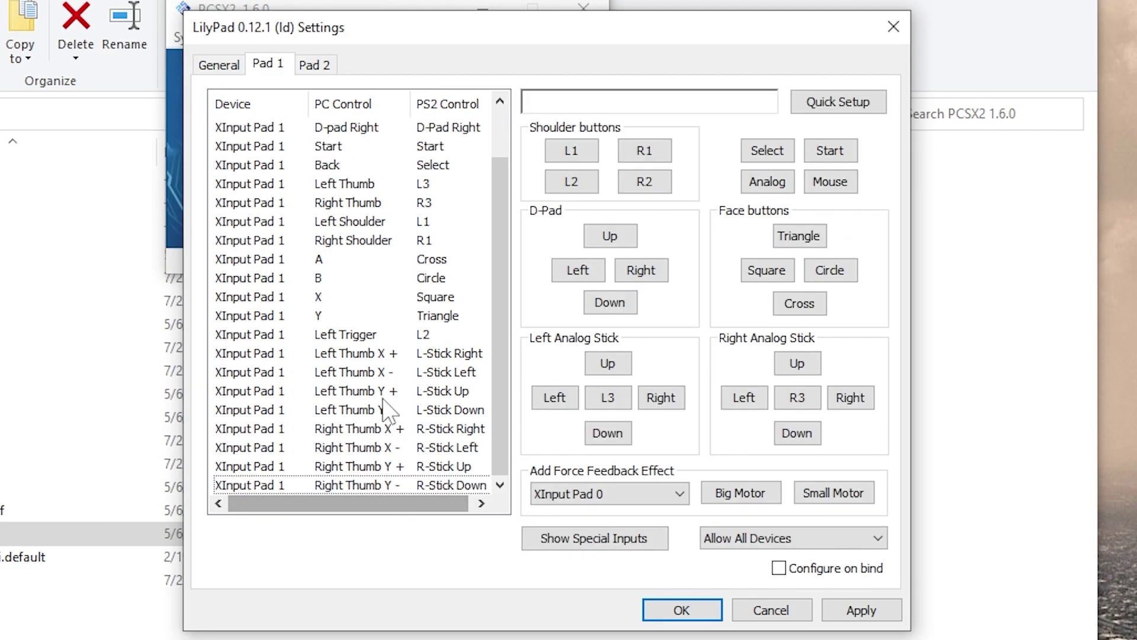
pyautogui.click(638, 185)
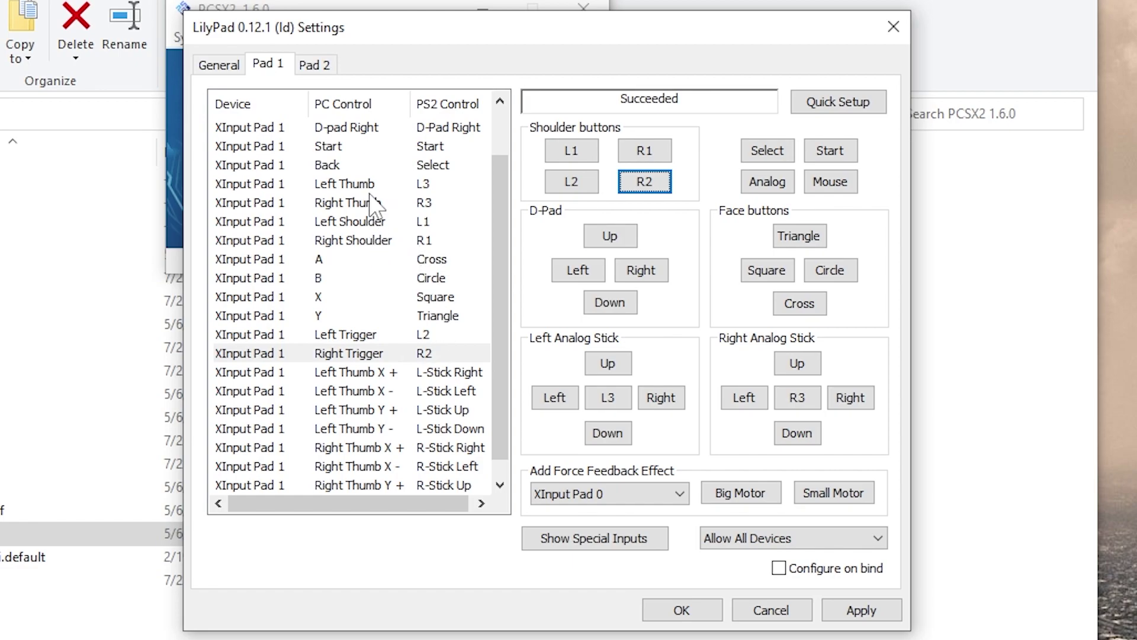
pyautogui.scroll(1, 332, 212)
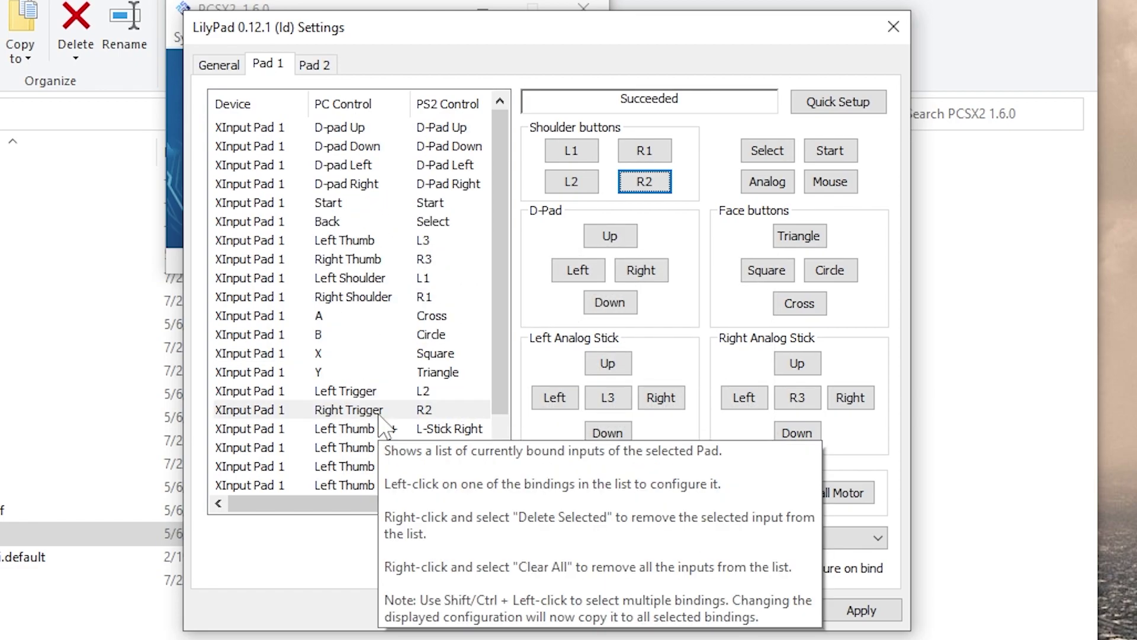
pyautogui.click(896, 611)
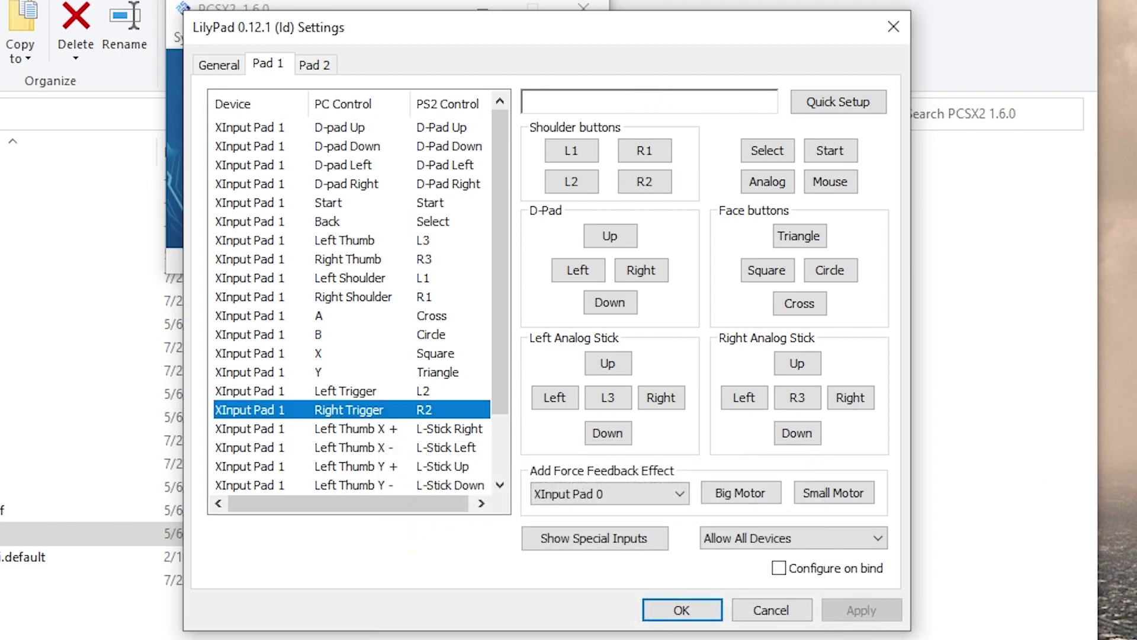
pyautogui.click(682, 610)
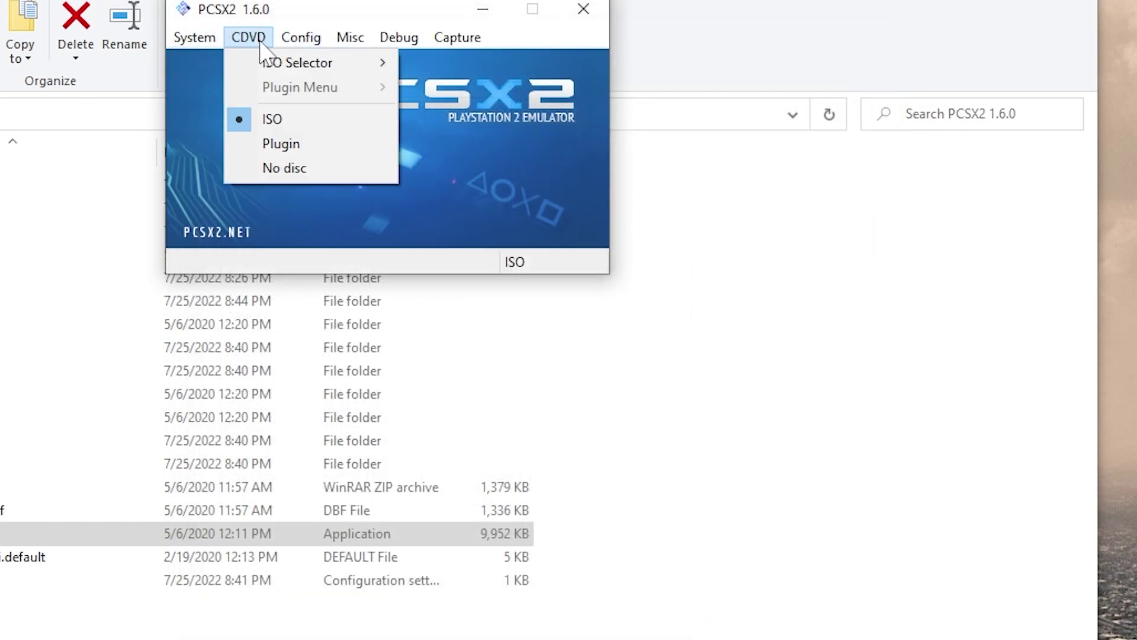
# Select Haunting Ground (USA).iso from the games folder inside the desktop's PCSX2 1.6.0 folder as the disc image
pyautogui.moveTo(265, 54)
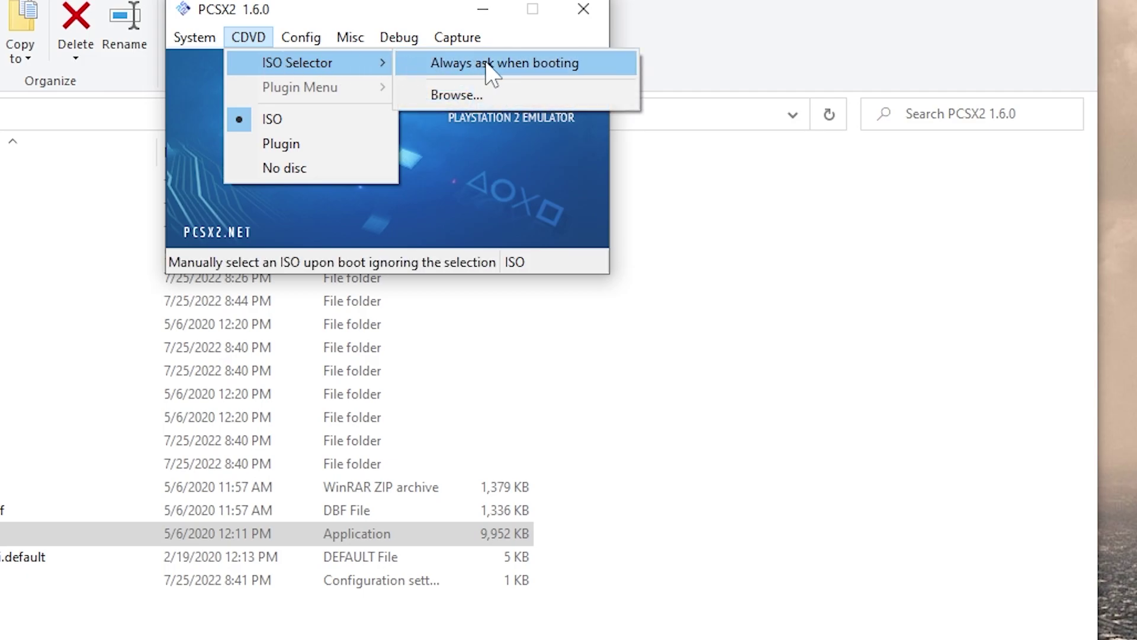
pyautogui.click(488, 97)
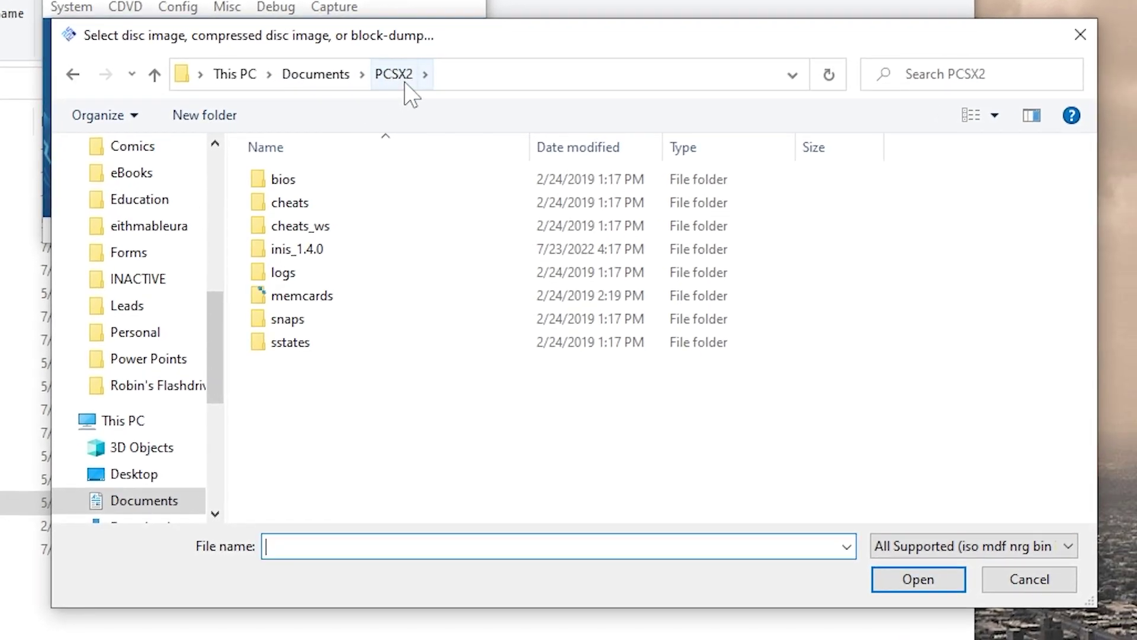
pyautogui.scroll(5, 195, 258)
pyautogui.scroll(2, 195, 258)
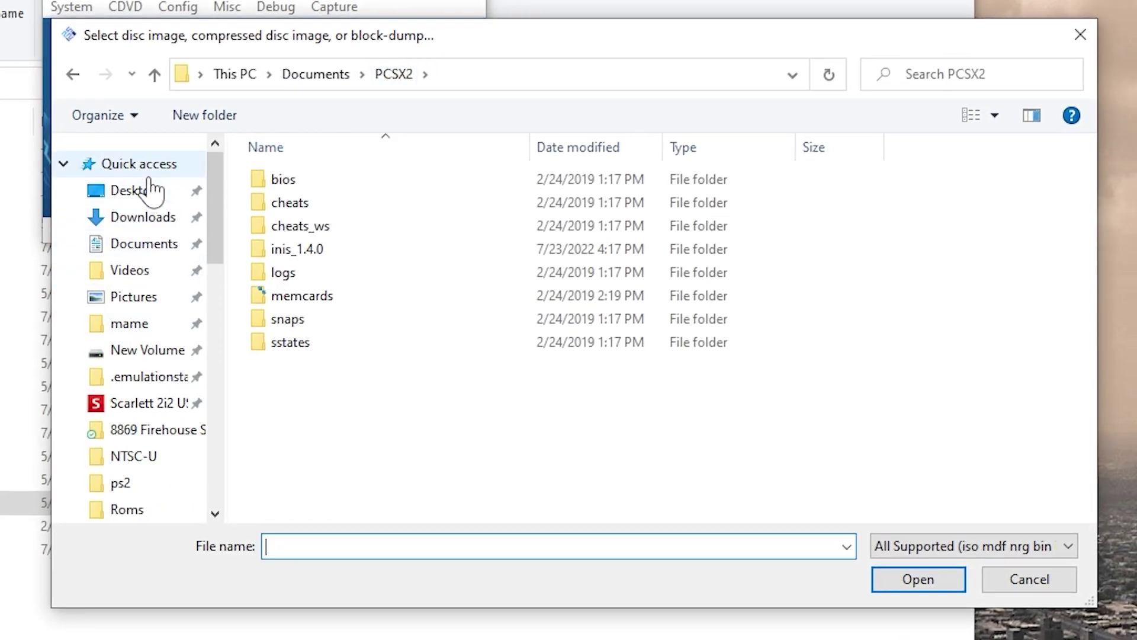
pyautogui.click(152, 190)
pyautogui.click(577, 223)
pyautogui.doubleClick(577, 223)
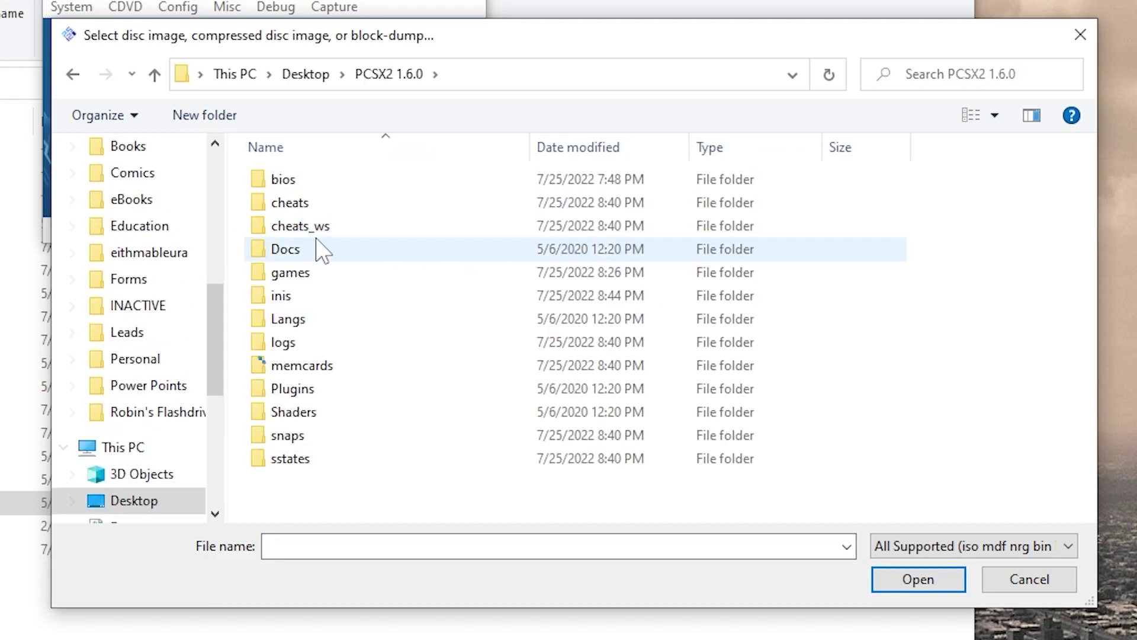
pyautogui.doubleClick(327, 267)
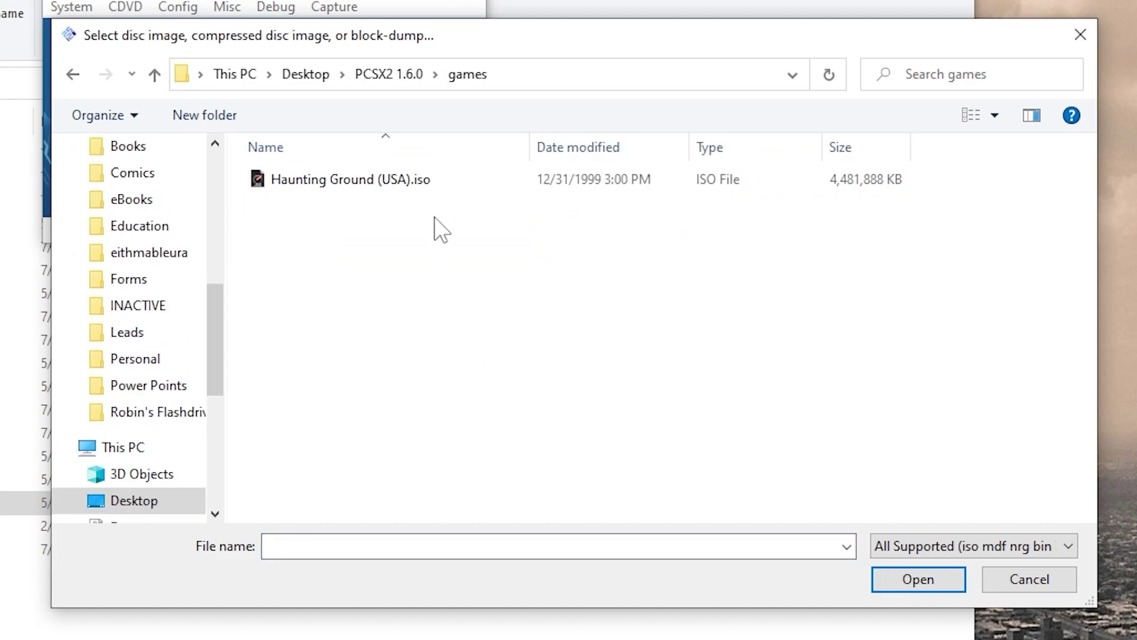
pyautogui.click(423, 181)
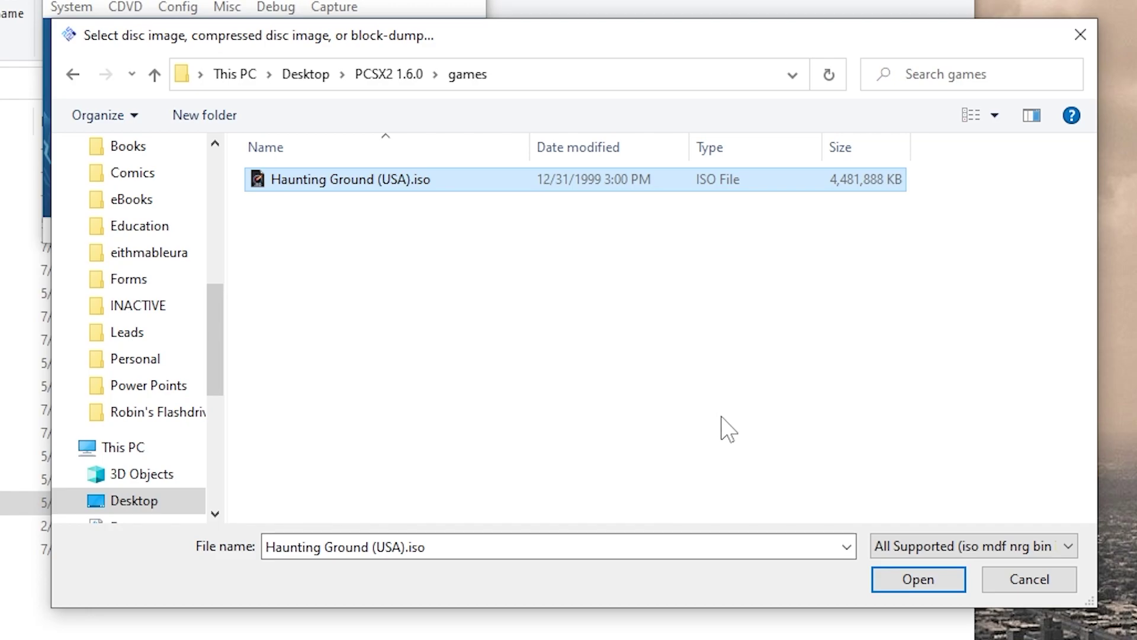
pyautogui.click(921, 583)
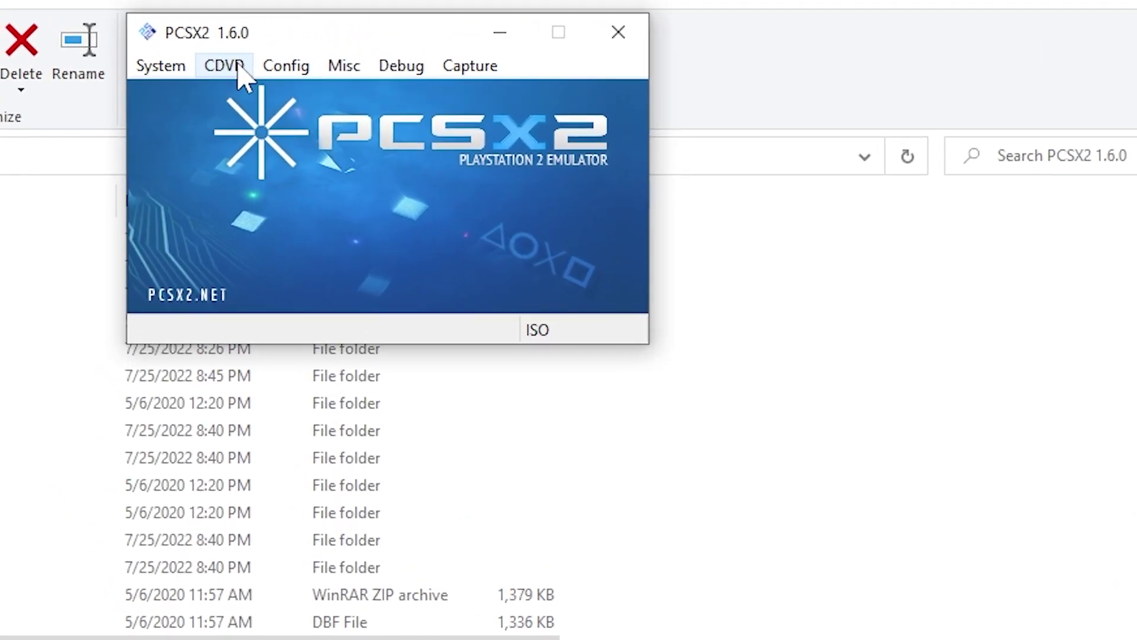
# Boot the selected Haunting Ground disc image
pyautogui.click(137, 7)
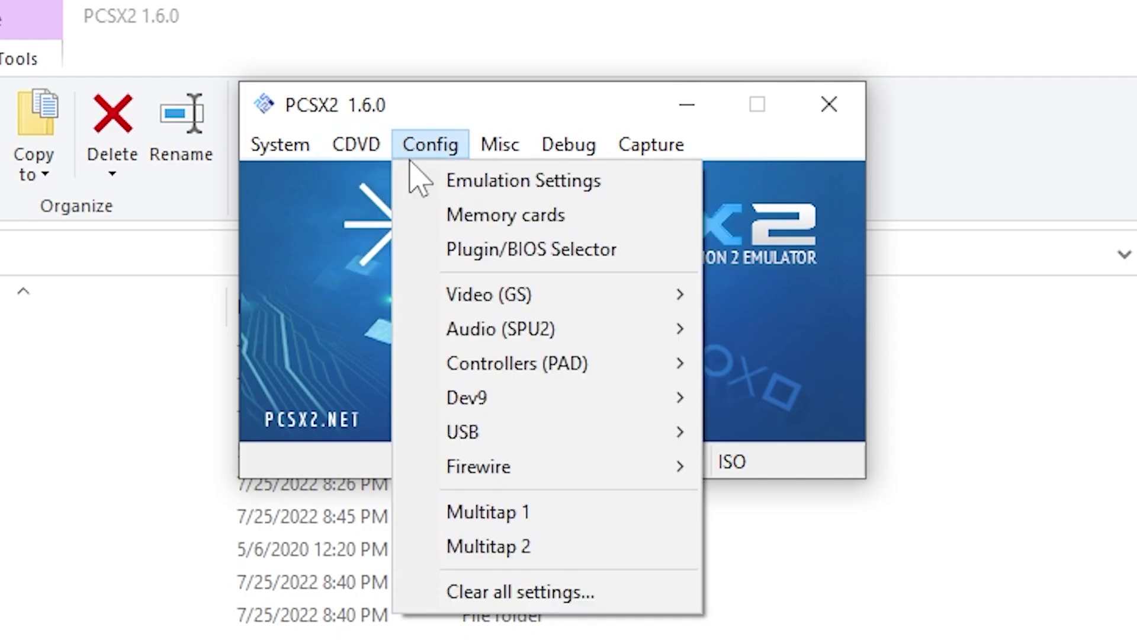
pyautogui.moveTo(389, 196)
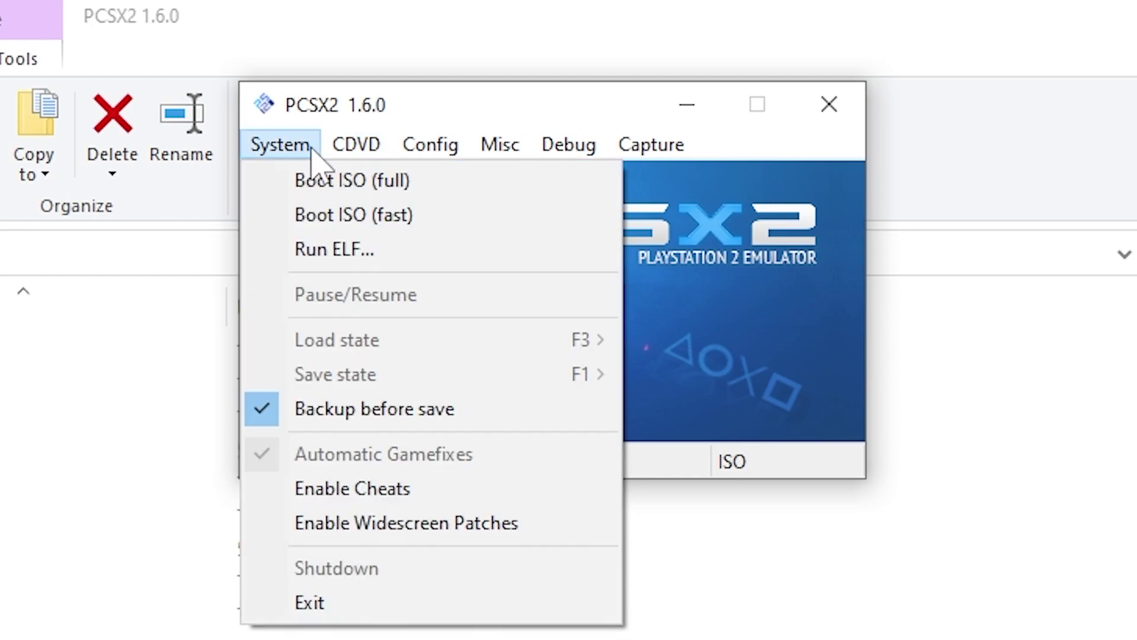
pyautogui.moveTo(285, 149)
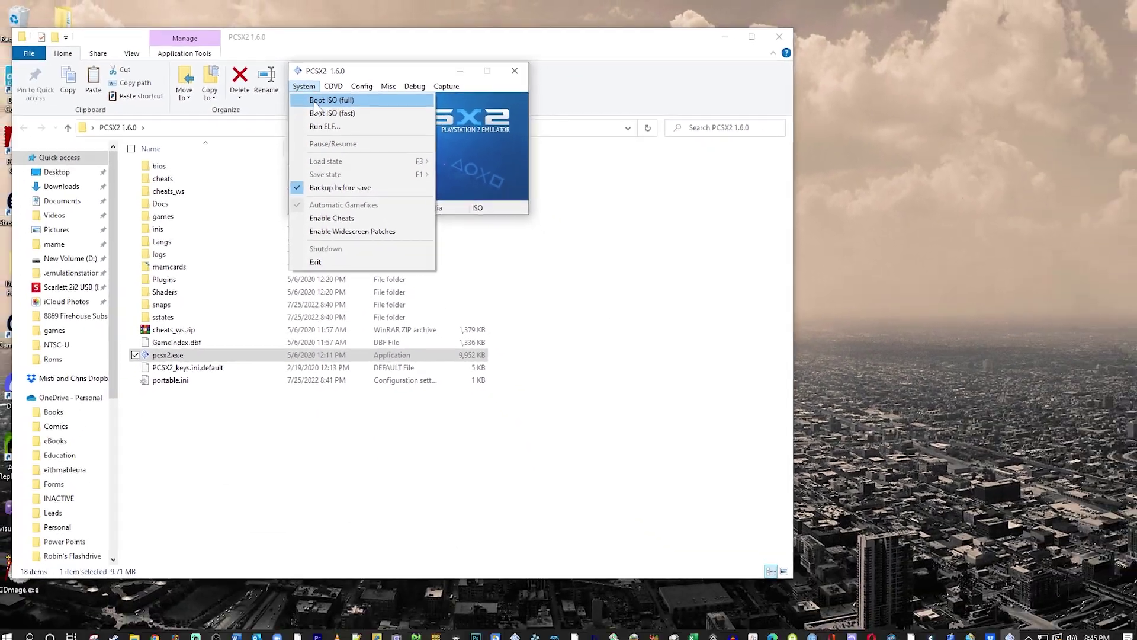
pyautogui.click(313, 120)
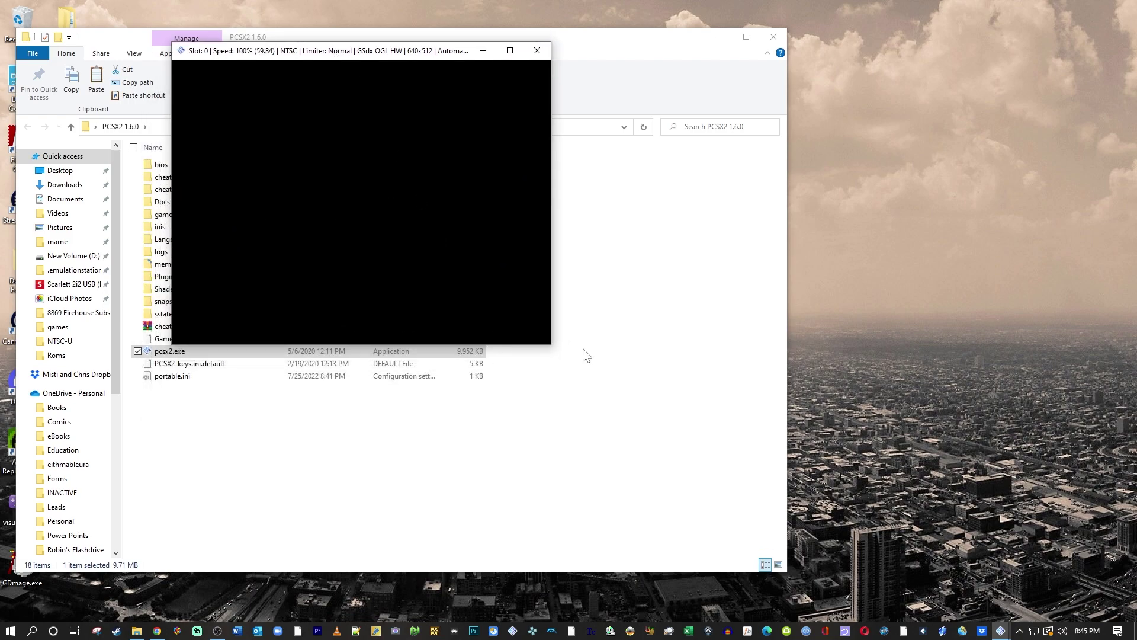
# Enlarge the game window, pass the title screen and start a new game
pyautogui.moveTo(548, 346); pyautogui.dragTo(836, 610)
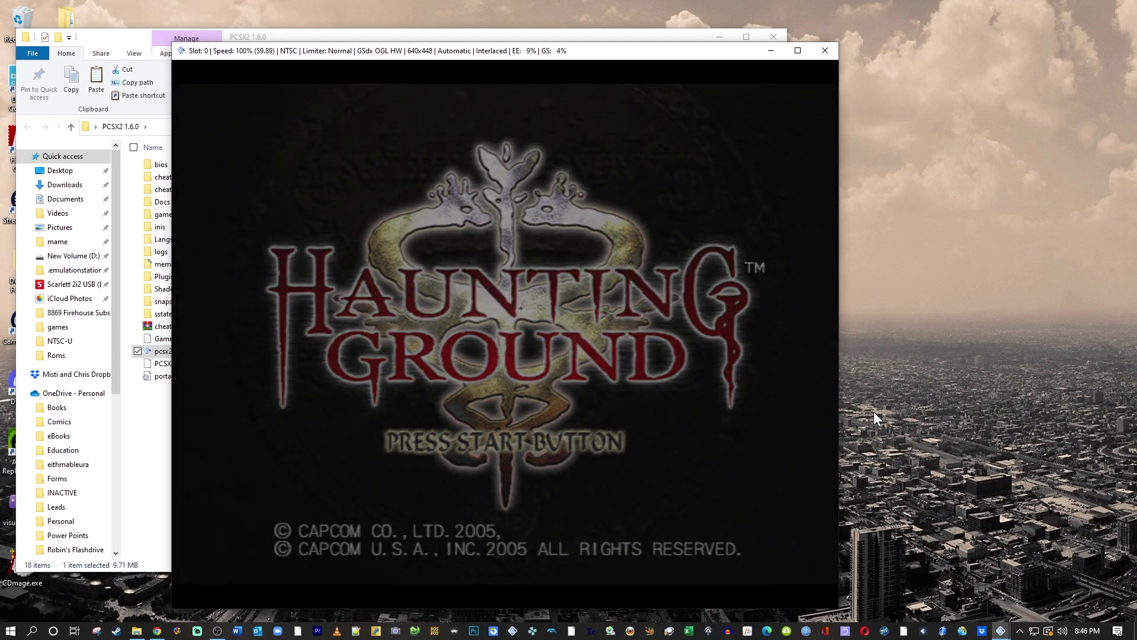
pyautogui.press('Return')
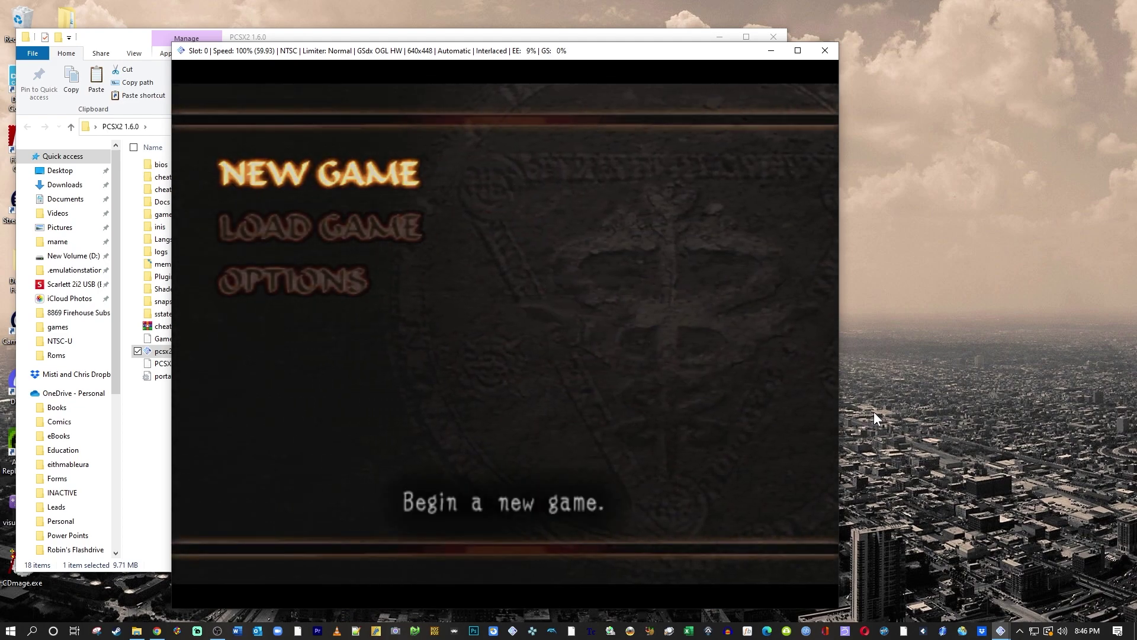
pyautogui.press('Return')
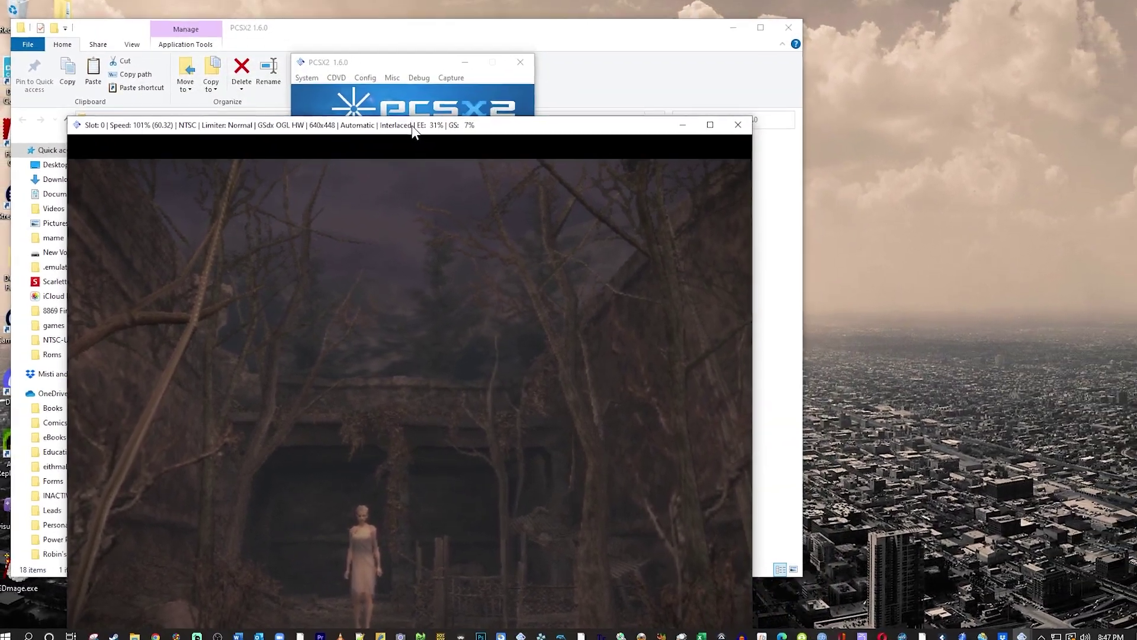
# Arrange the game window and the main emulator window side by side so that both are fully accessible
pyautogui.moveTo(412, 130); pyautogui.dragTo(318, 88)
pyautogui.moveTo(381, 61); pyautogui.dragTo(849, 68)
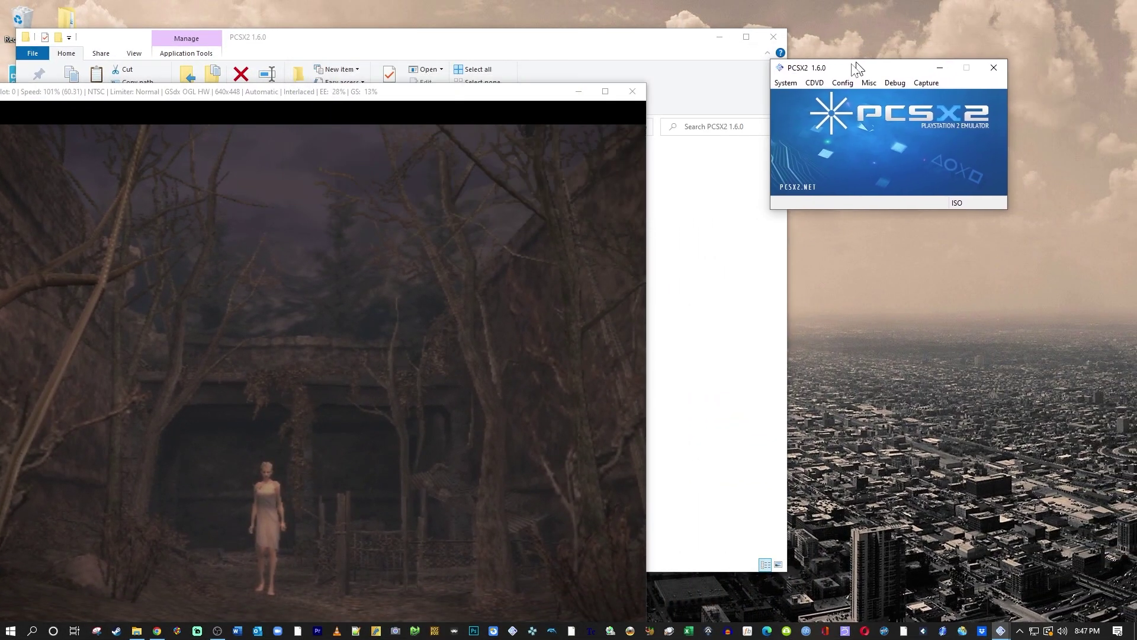
pyautogui.moveTo(446, 93); pyautogui.dragTo(503, 48)
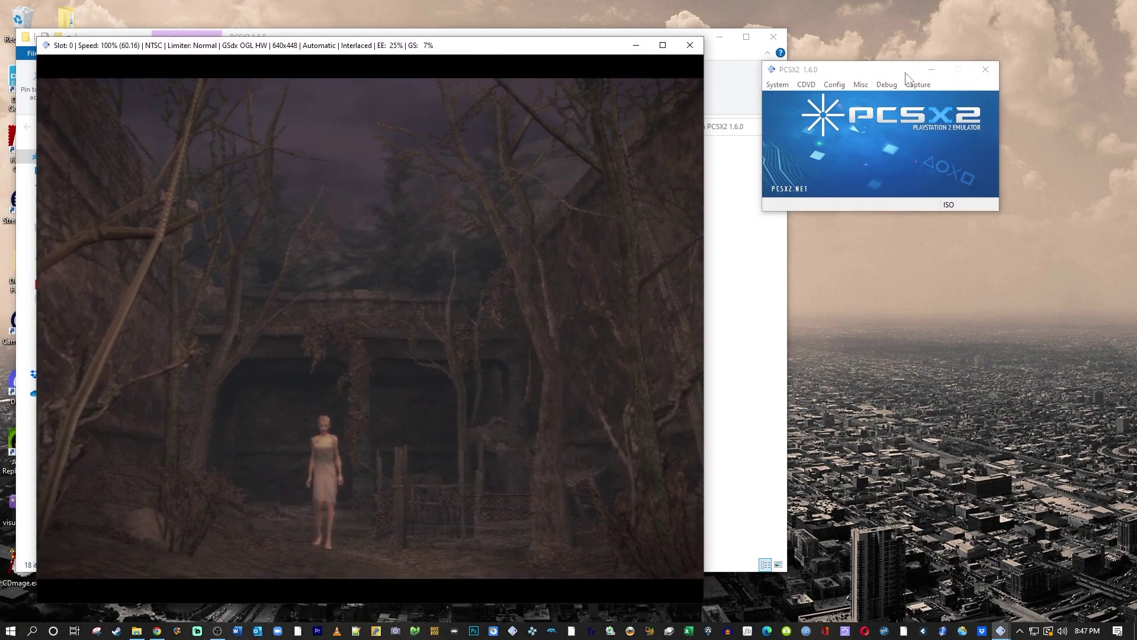
# Set the internal resolution to 3x Native (~1080p) in the video plugin settings and apply it
pyautogui.click(835, 84)
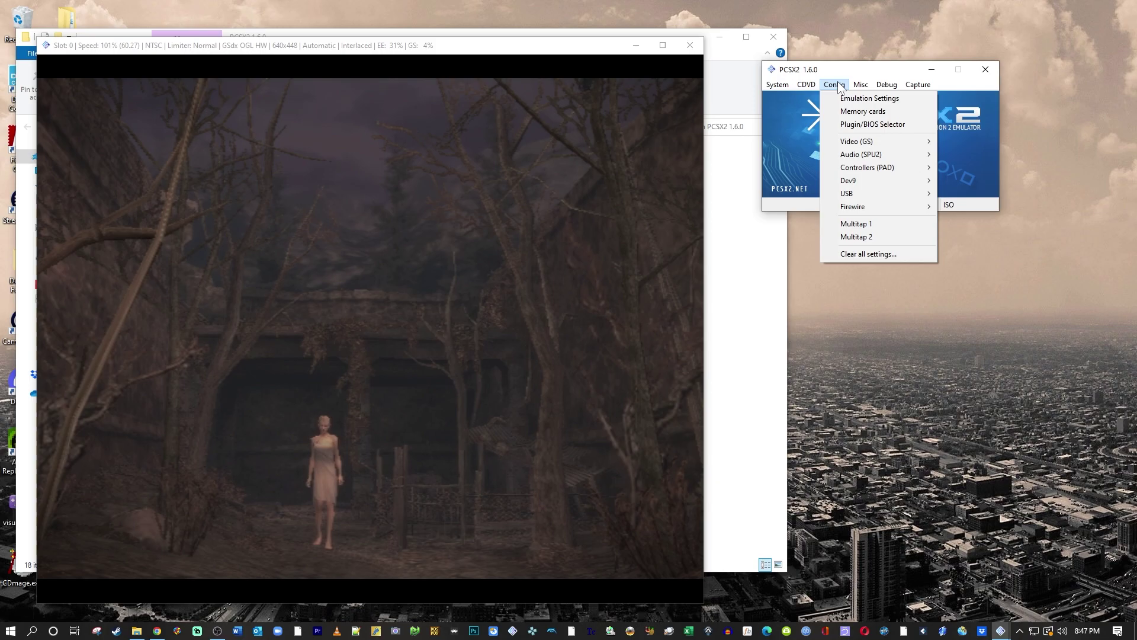
pyautogui.moveTo(846, 146)
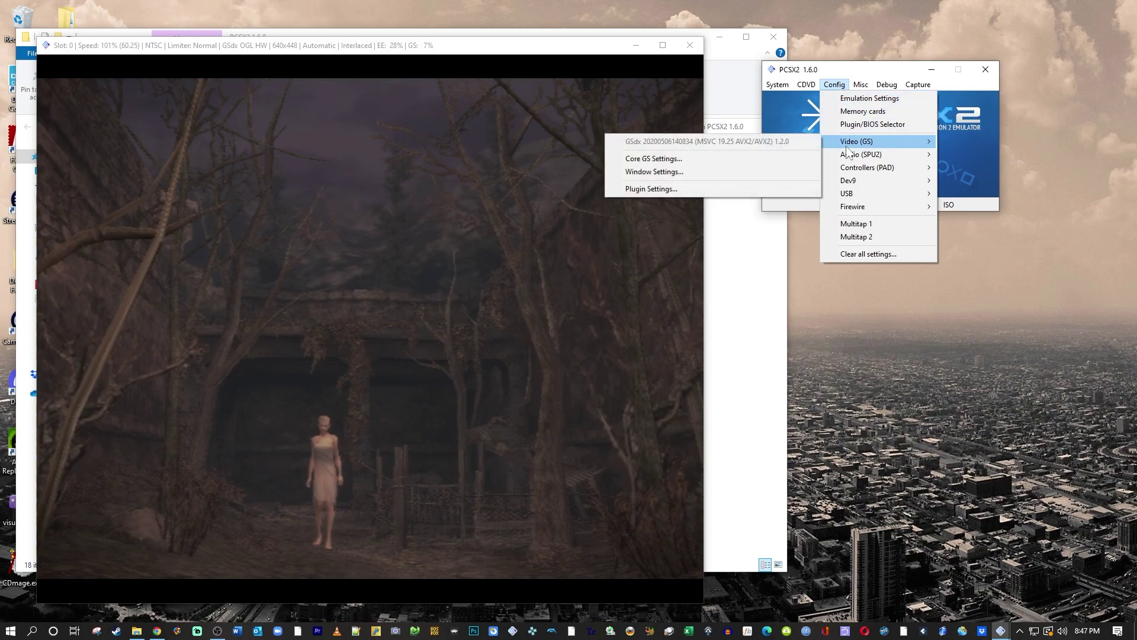
pyautogui.click(692, 191)
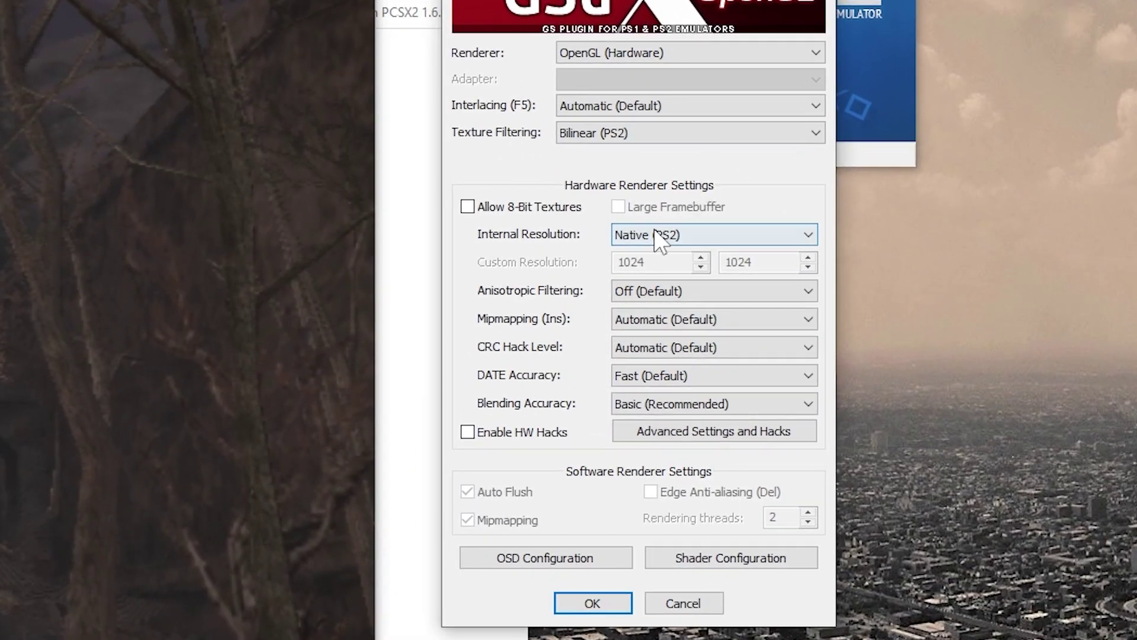
pyautogui.click(654, 234)
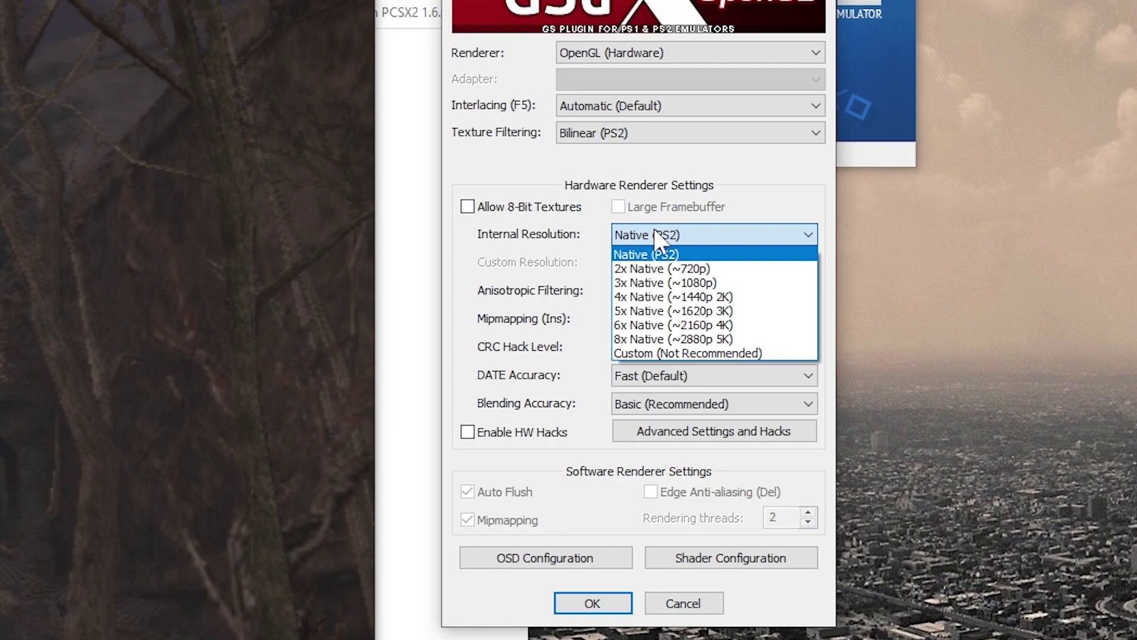
pyautogui.click(658, 283)
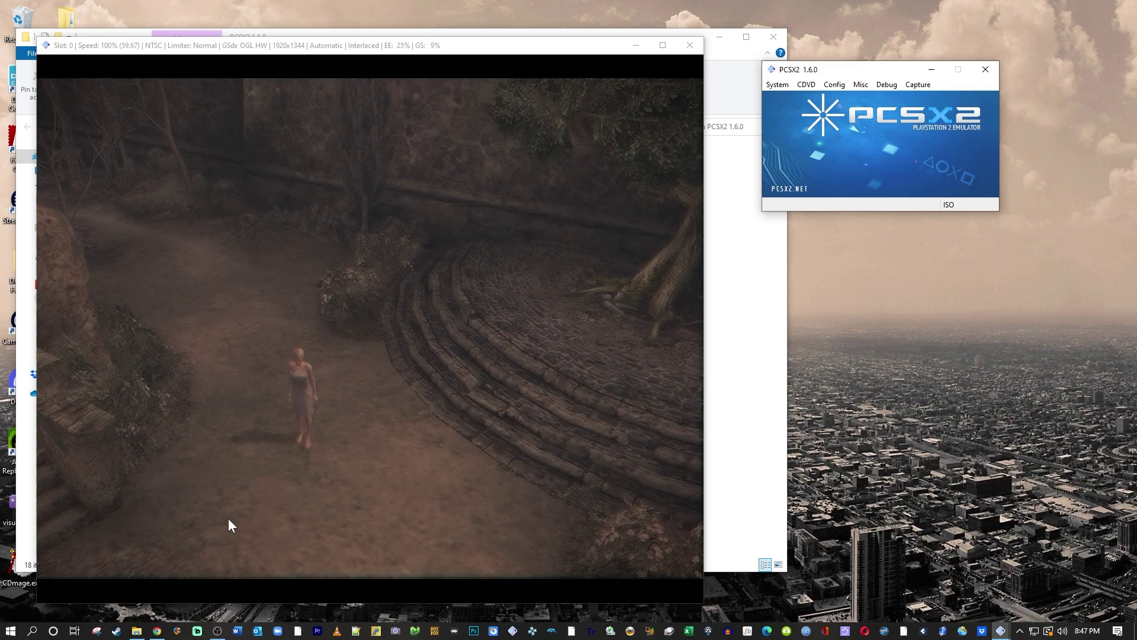
# Switch to Chrome and examine the PCSX2 Wiki's playable games list and its Arcana Heart compatibility page
pyautogui.click(156, 633)
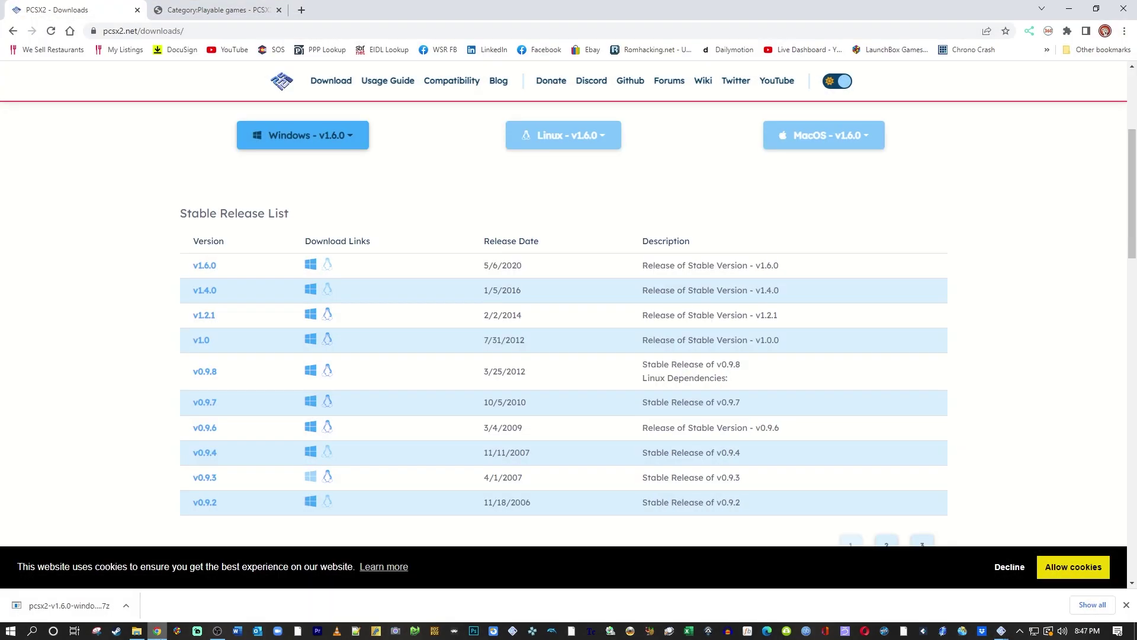
pyautogui.click(187, 12)
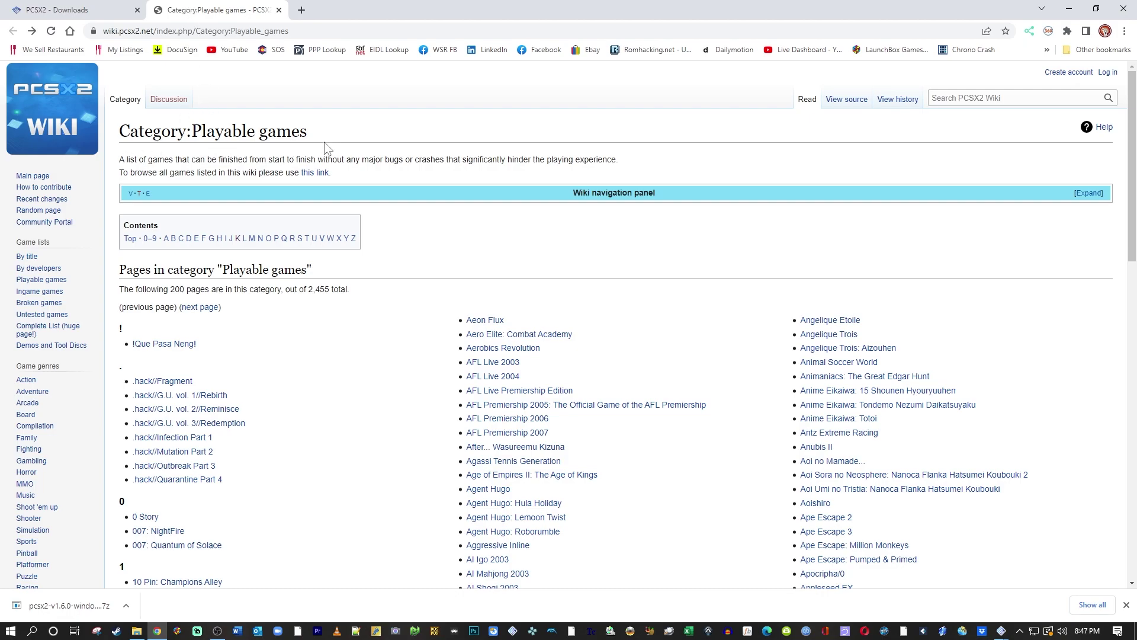
pyautogui.scroll(-4, 411, 267)
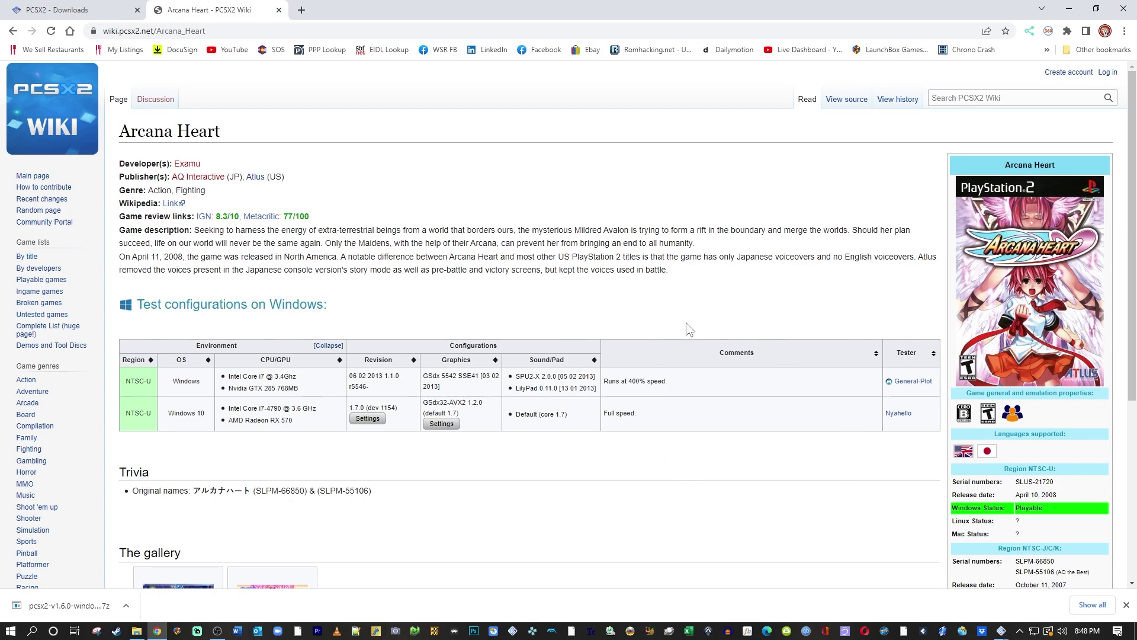
pyautogui.scroll(-5, 464, 527)
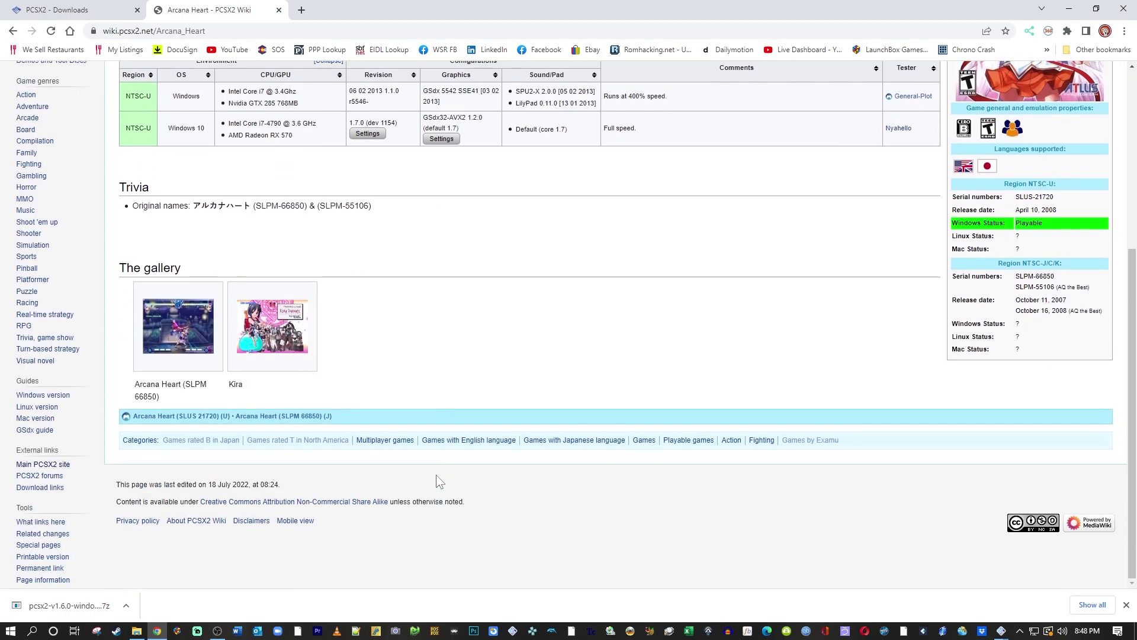
pyautogui.scroll(5, 437, 480)
pyautogui.click(13, 31)
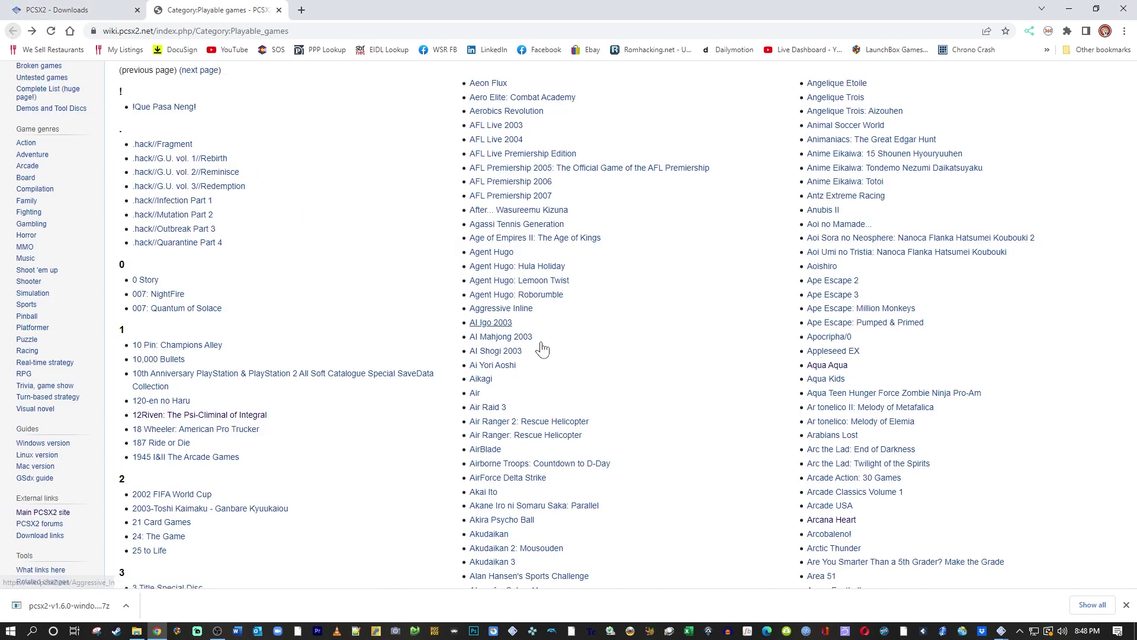
pyautogui.scroll(3, 599, 353)
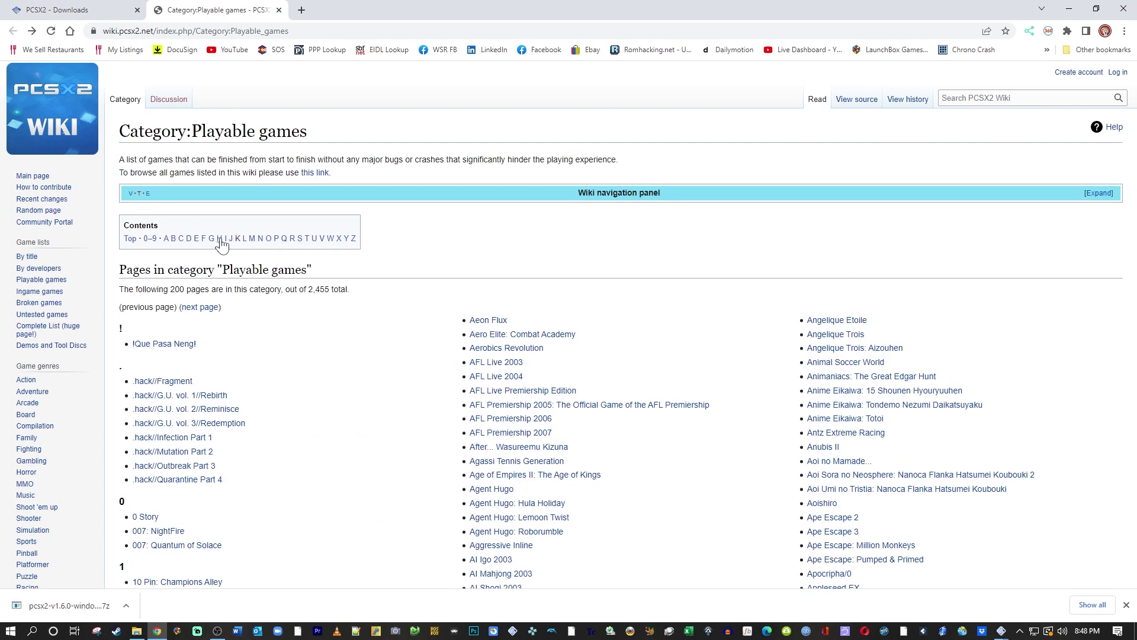
# Read the known issues and workarounds on the wiki's Haunting Ground page, found under H, and minimize the browser
pyautogui.click(220, 239)
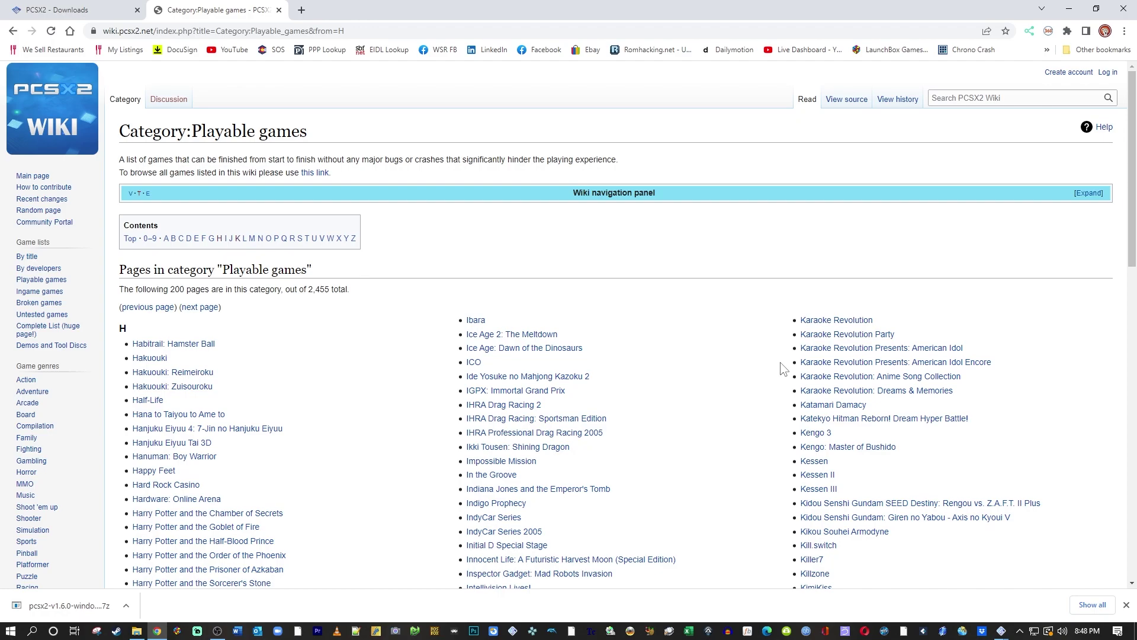
pyautogui.scroll(-4, 784, 368)
pyautogui.scroll(-1, 301, 261)
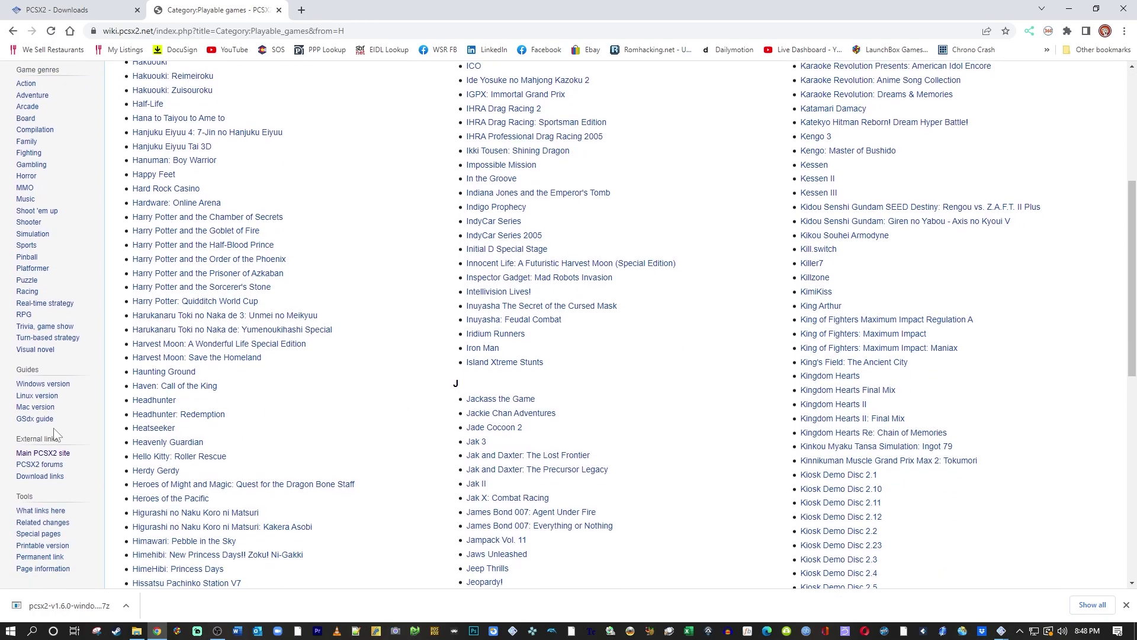
pyautogui.click(158, 372)
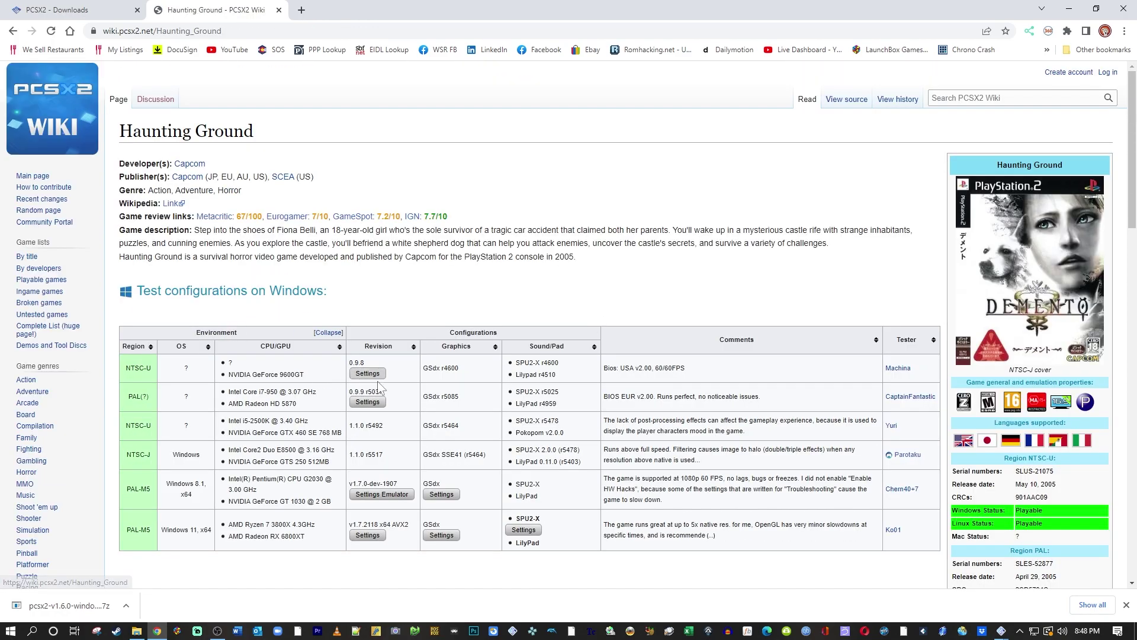
pyautogui.scroll(-10, 721, 304)
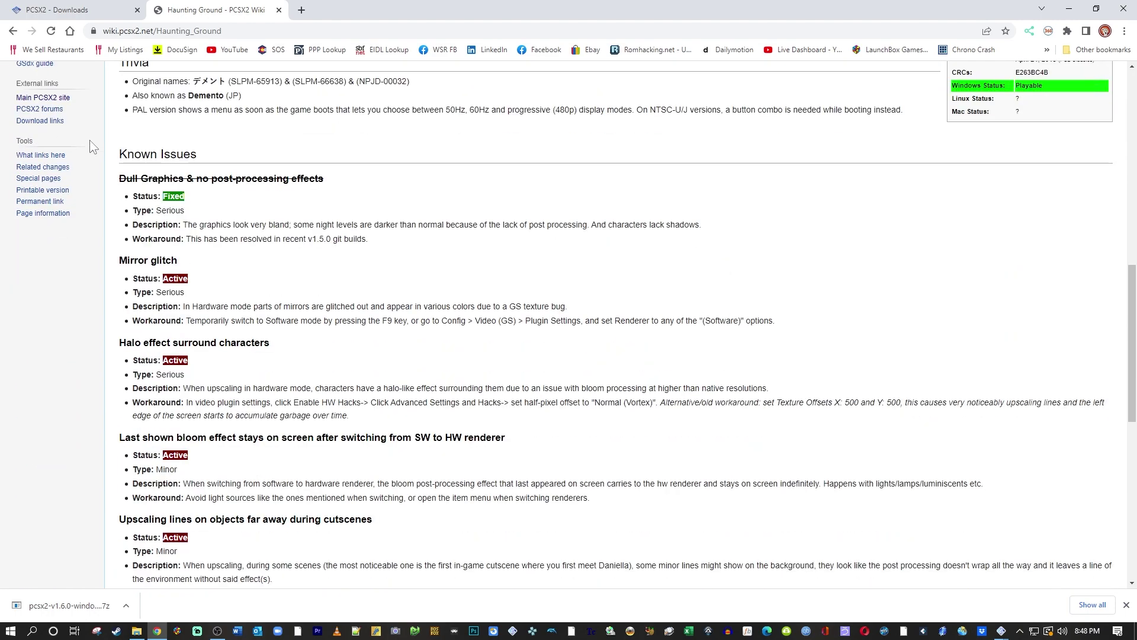
pyautogui.scroll(-2, 276, 203)
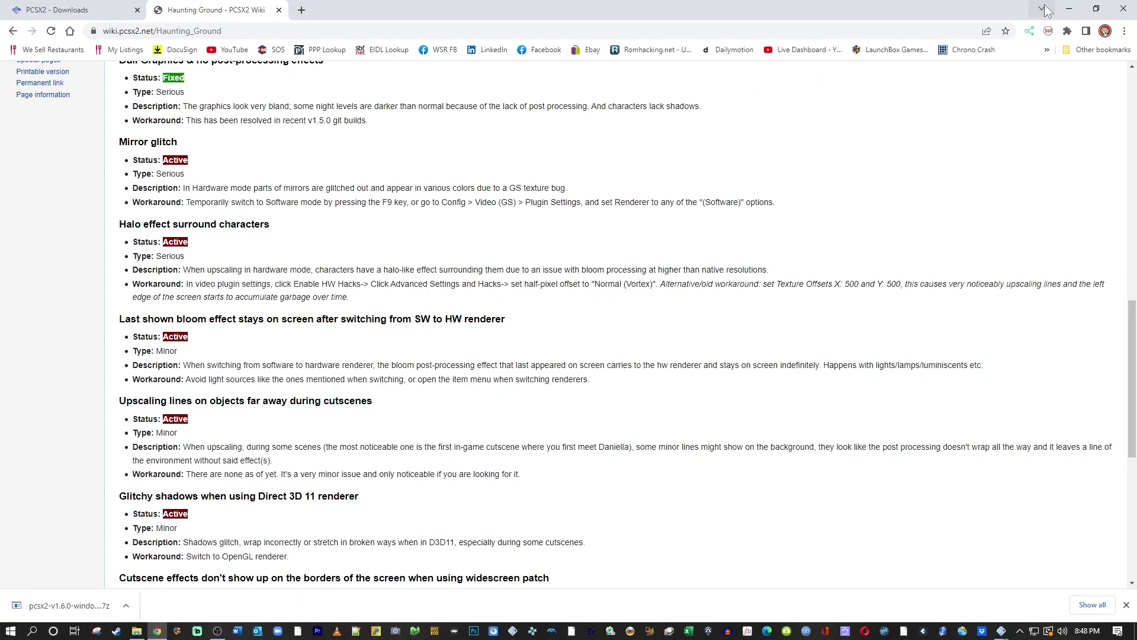
pyautogui.click(1069, 9)
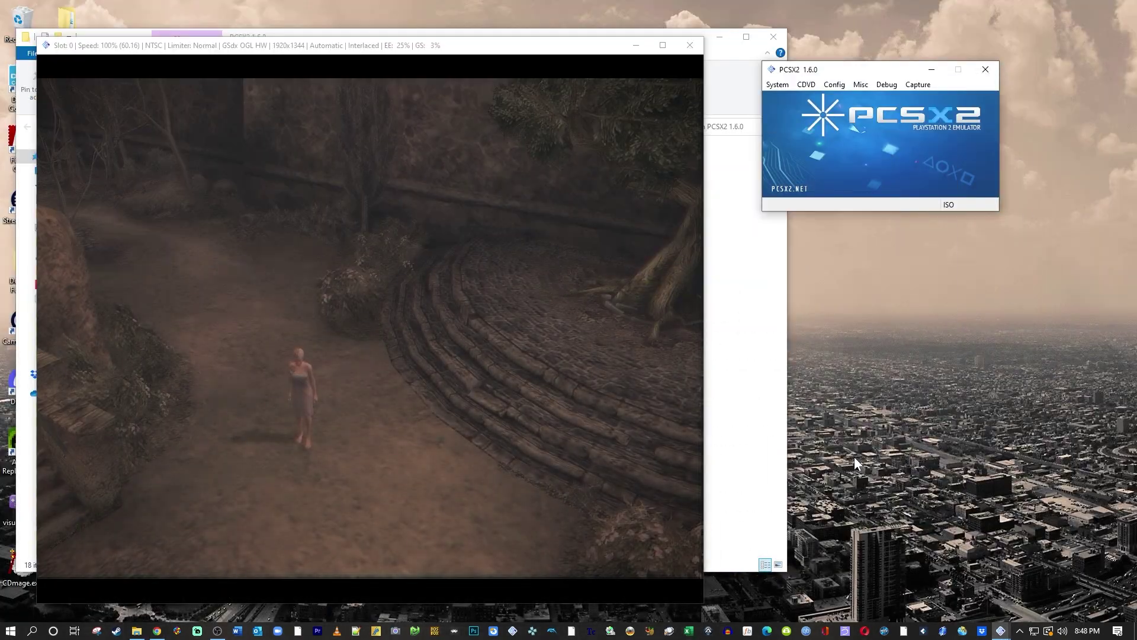
# Enable HW Hacks in the video plugin settings and open the advanced settings and hacks
pyautogui.click(835, 85)
pyautogui.moveTo(832, 141)
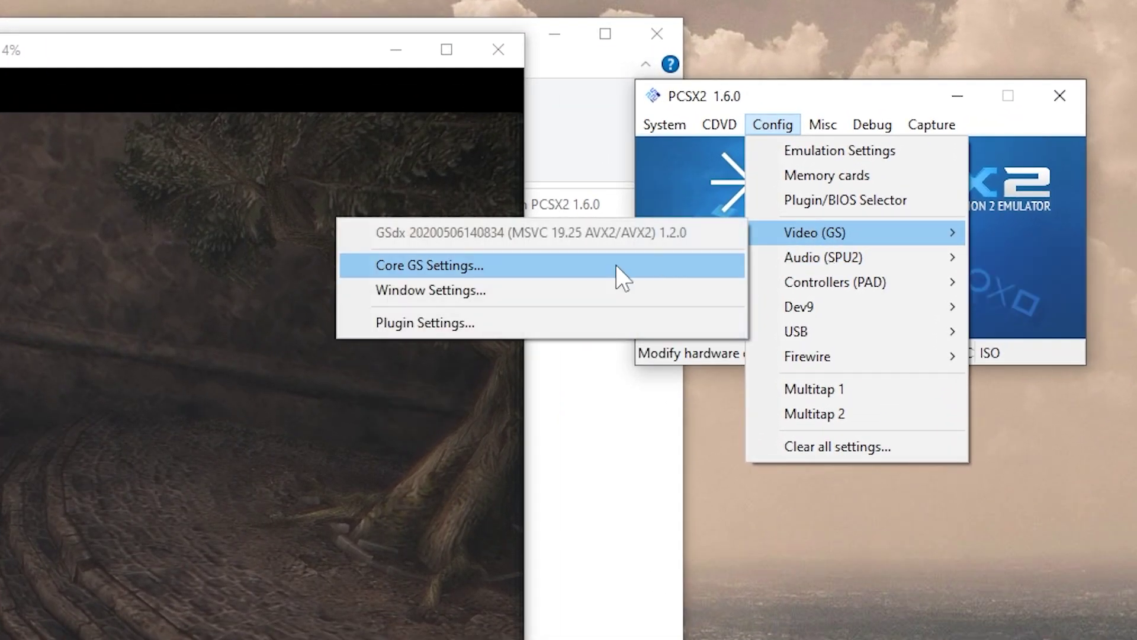
pyautogui.click(418, 323)
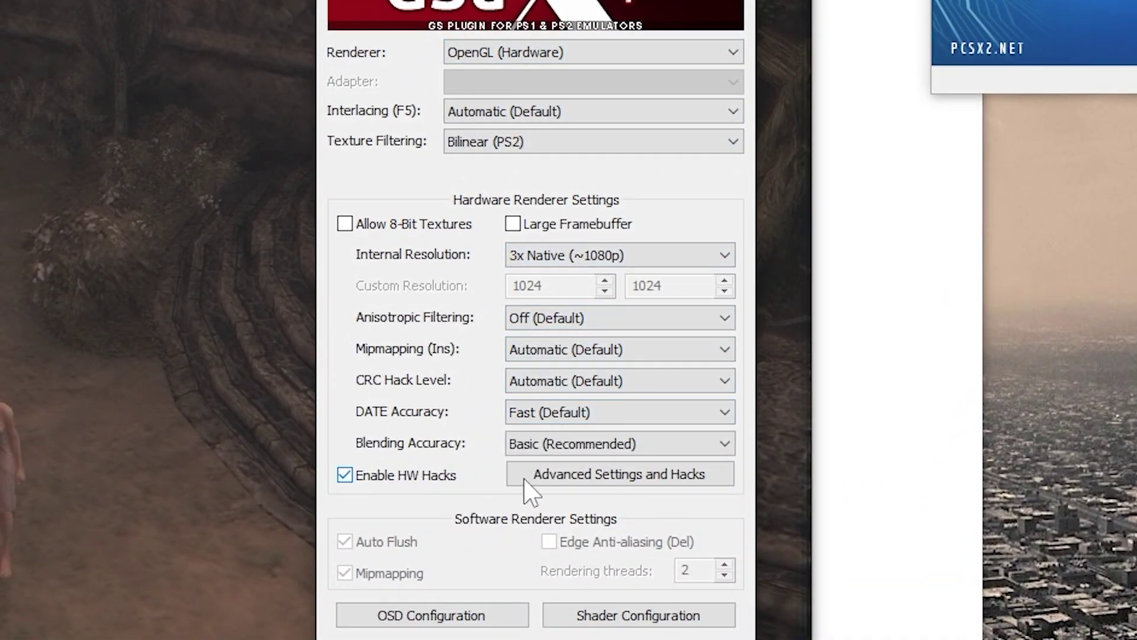
pyautogui.click(610, 474)
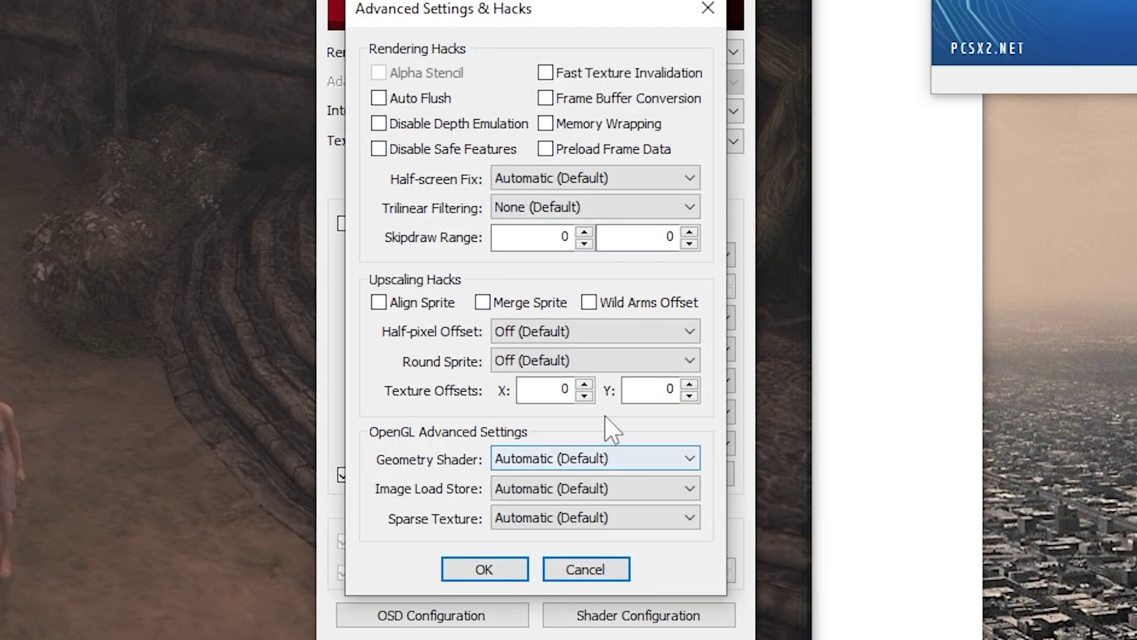
# Set the Half-pixel Offset upscaling hack to Normal (Vertex) and apply the video plugin settings
pyautogui.click(666, 178)
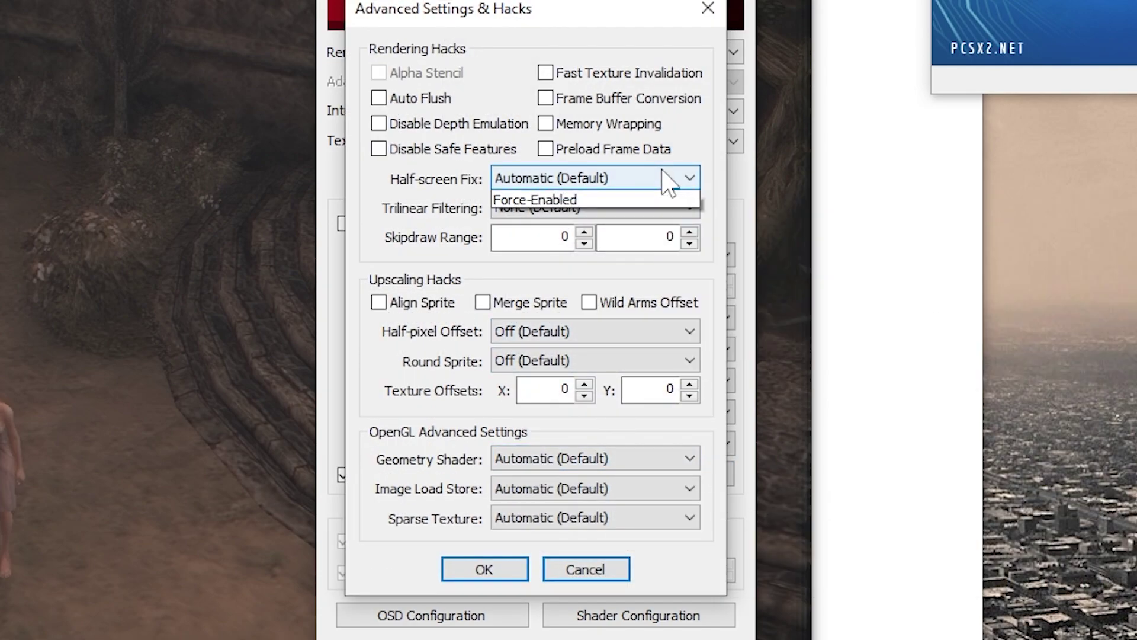
pyautogui.click(437, 182)
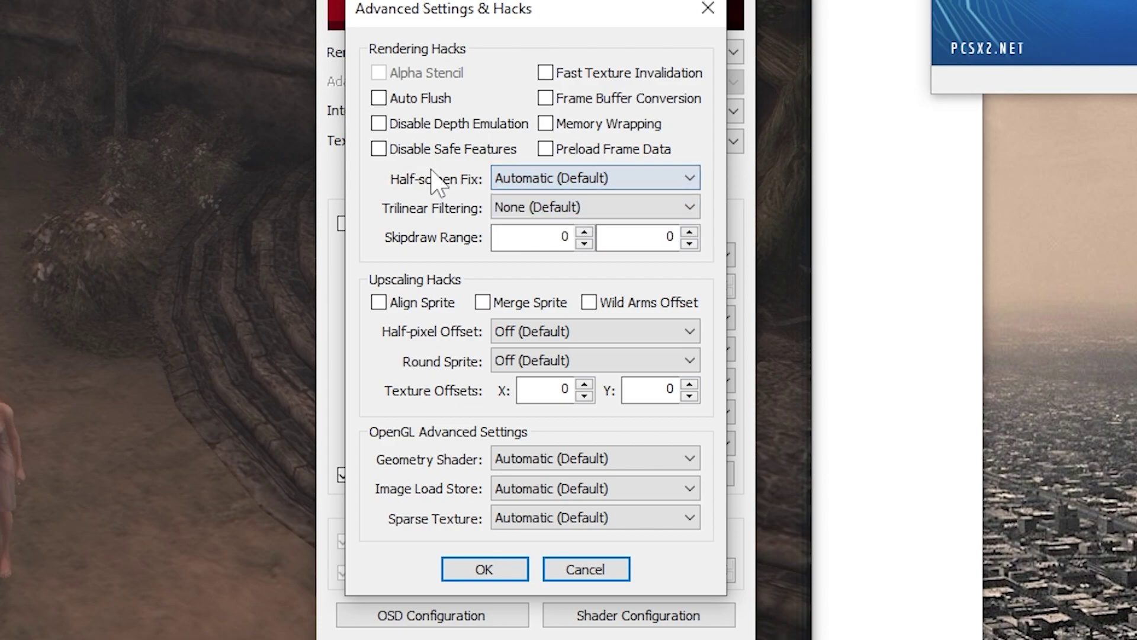
pyautogui.click(697, 336)
pyautogui.click(622, 369)
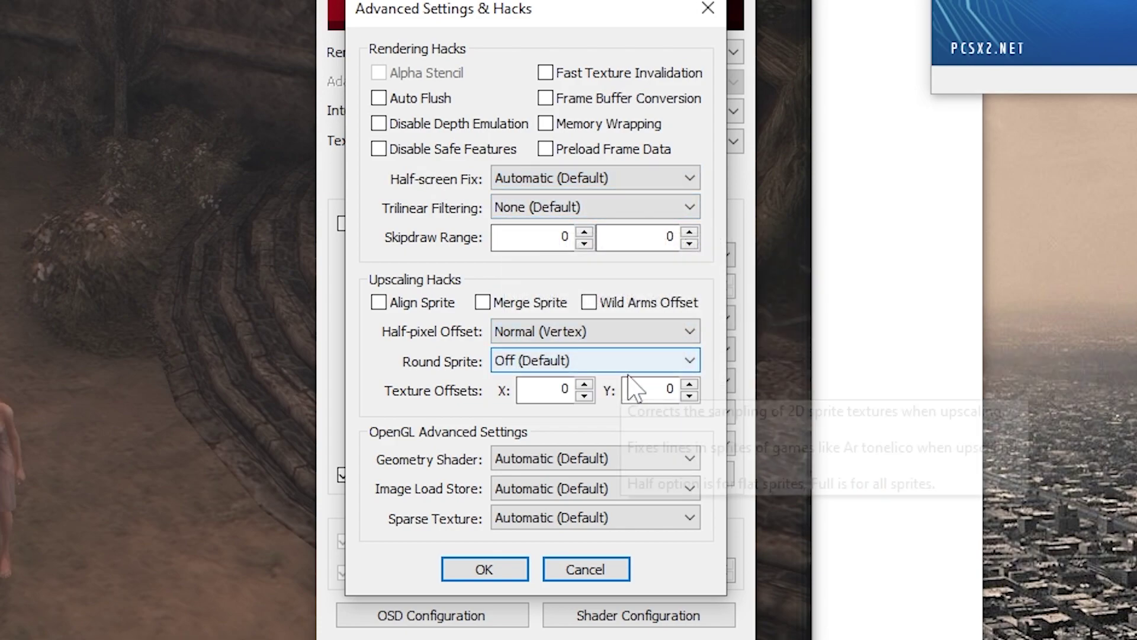
pyautogui.click(483, 573)
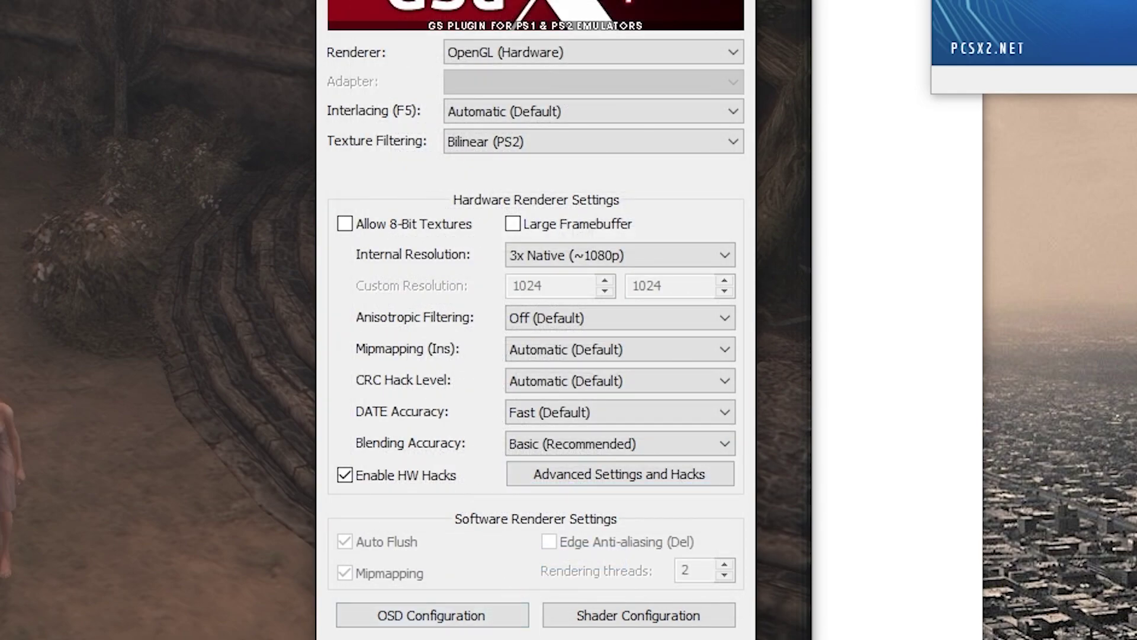
pyautogui.press('Return')
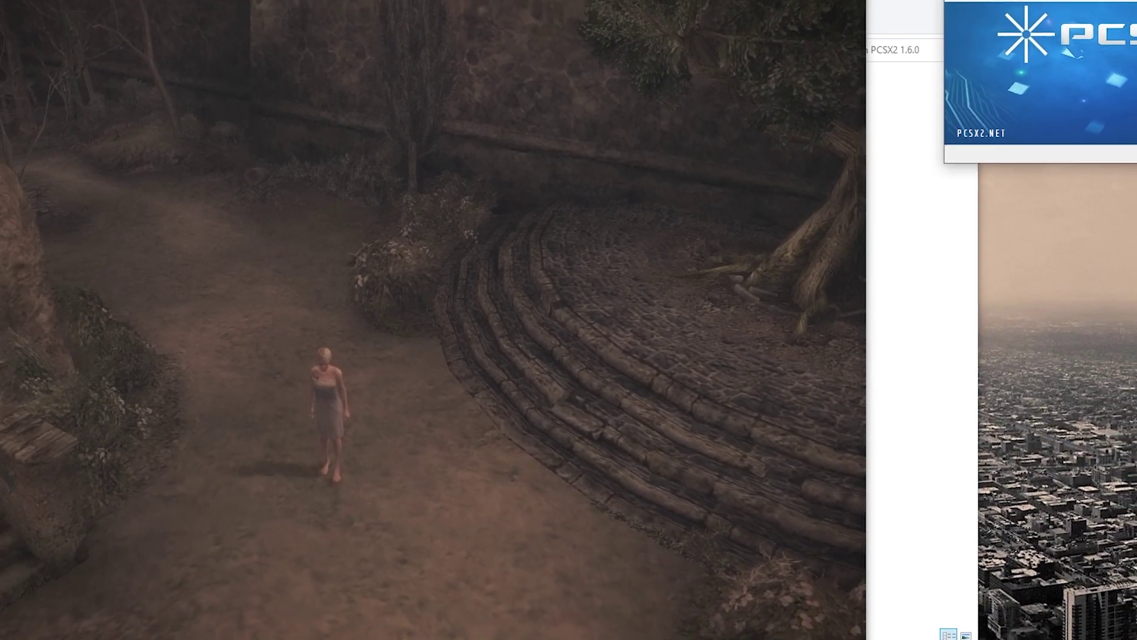
# Continue playing Haunting Ground, toggle full-screen display, and exit the running game
pyautogui.press('Up')
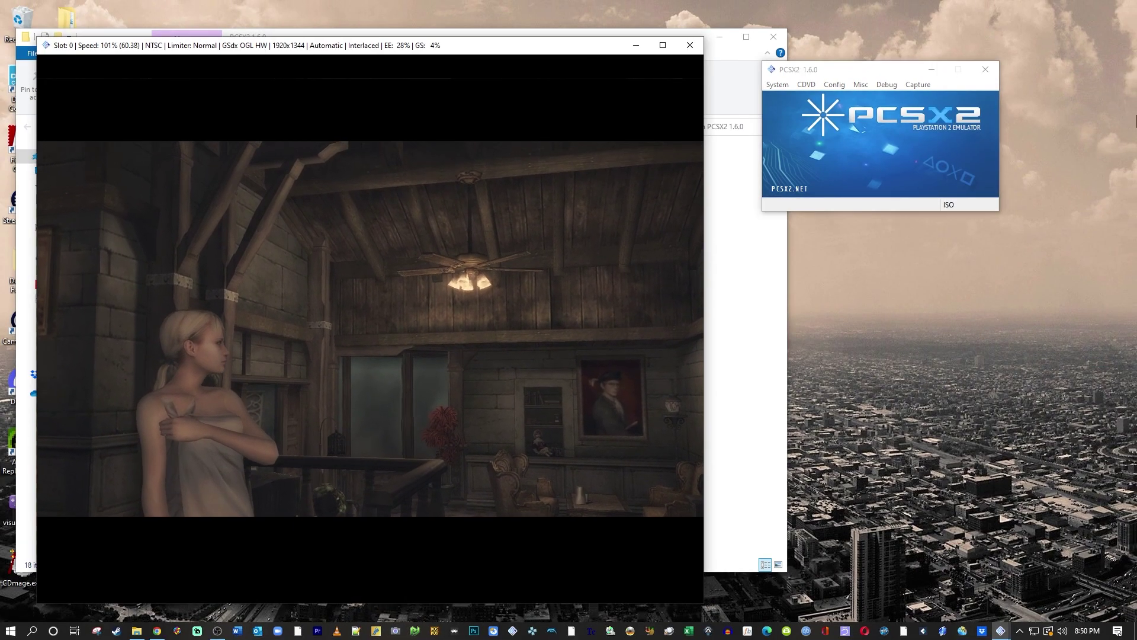
pyautogui.hotkey('alt', 'Return')
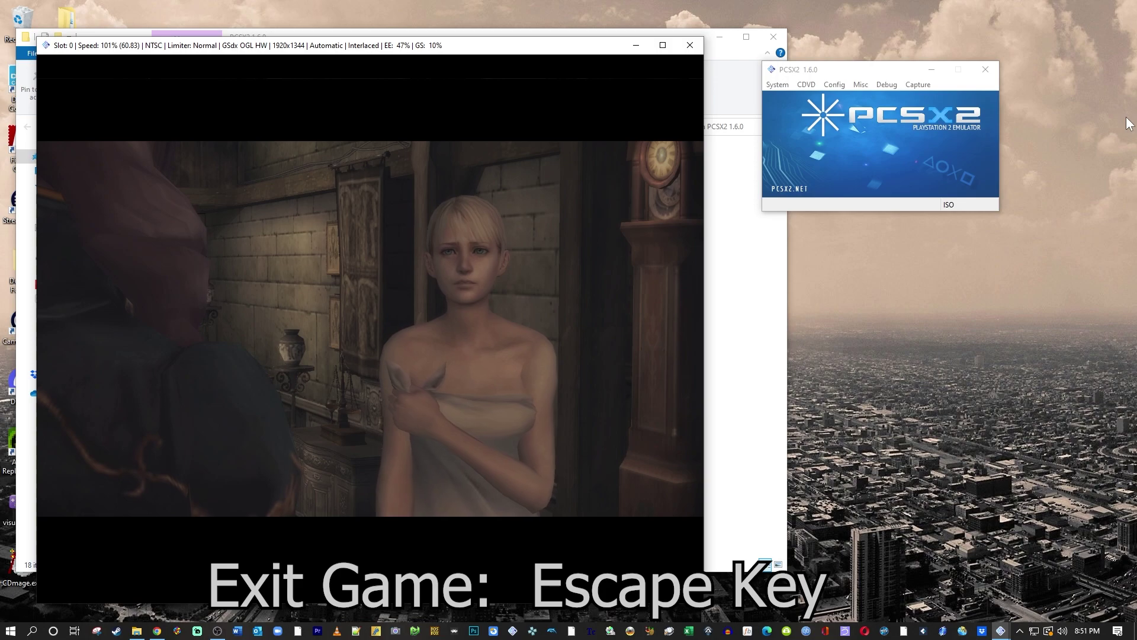
pyautogui.press('Escape')
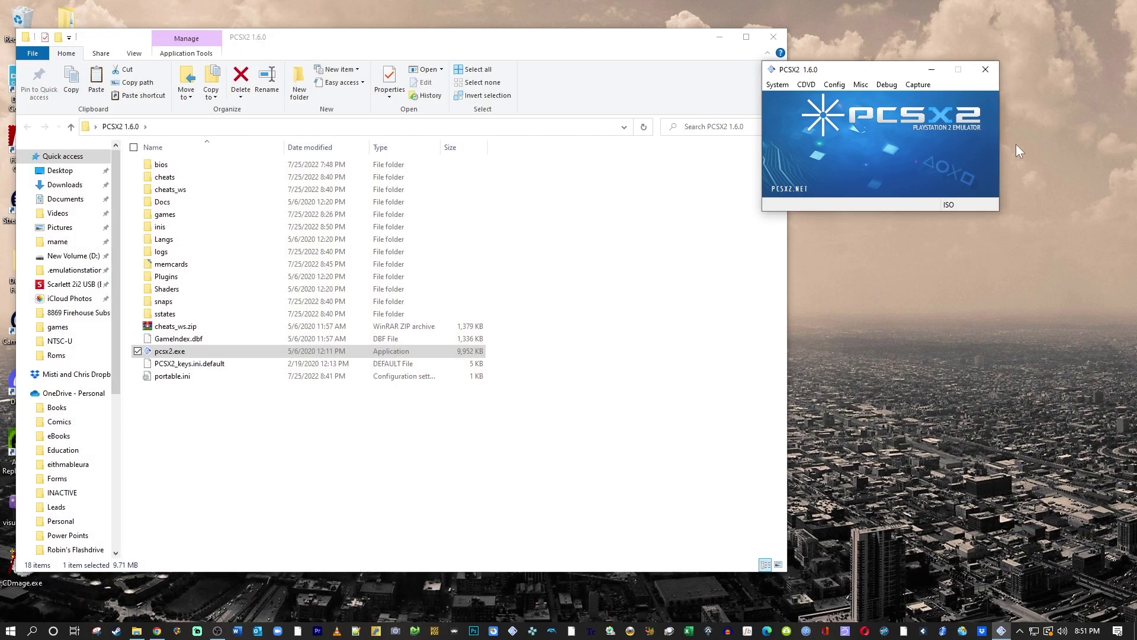
# Minimize the PCSX2 1.6.0 folder window and close the main emulator window
pyautogui.moveTo(869, 75); pyautogui.dragTo(553, 161)
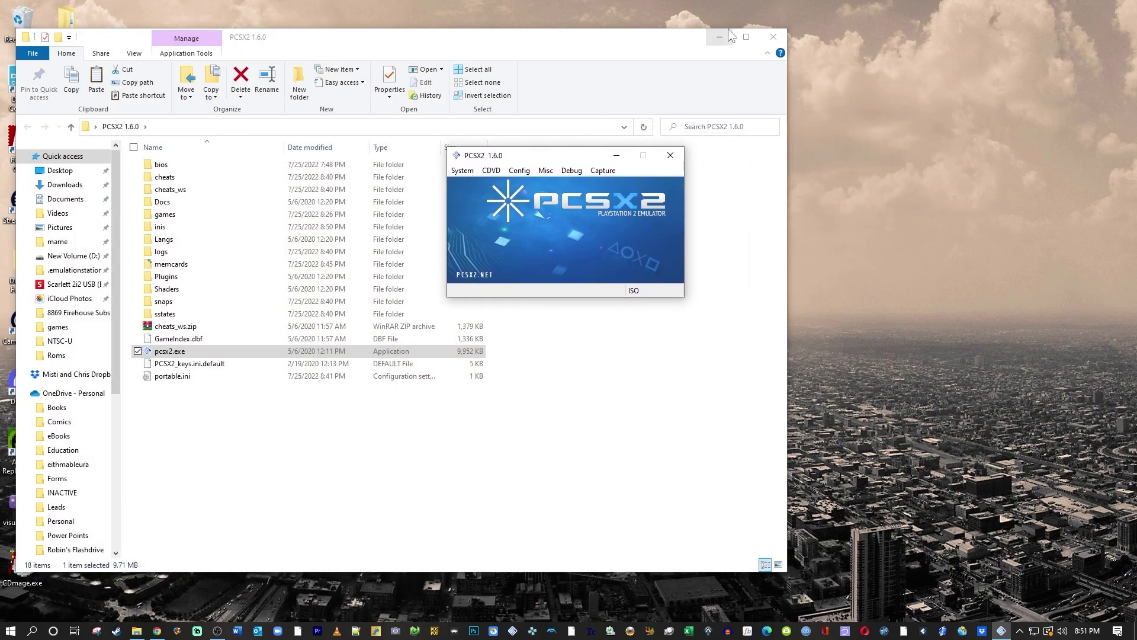
pyautogui.click(719, 37)
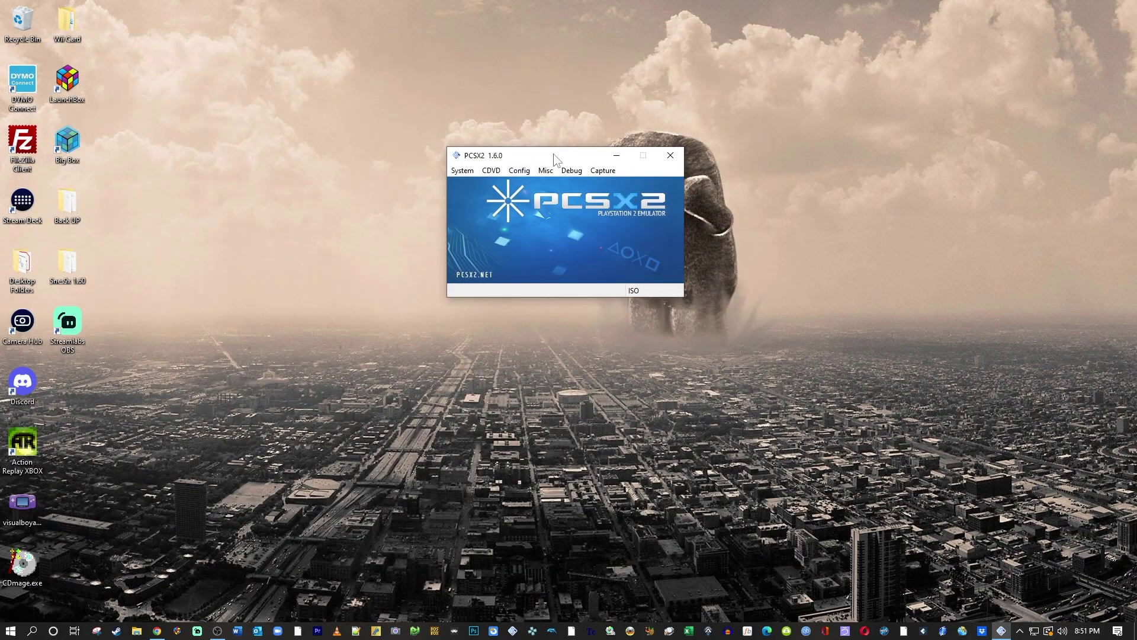
pyautogui.moveTo(559, 160); pyautogui.dragTo(646, 118)
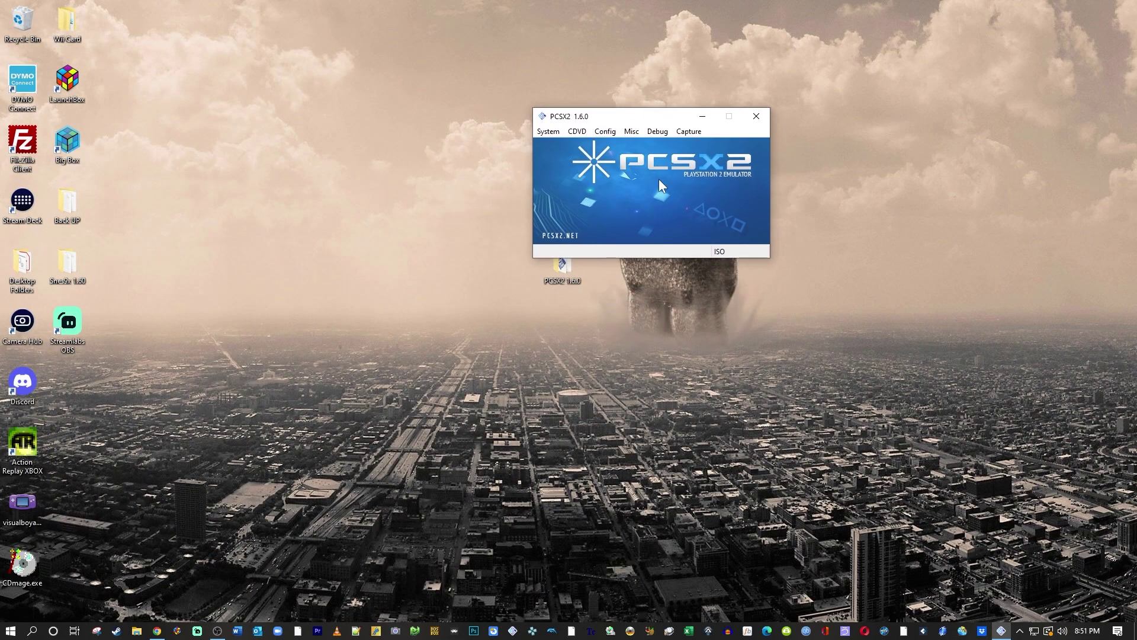
pyautogui.click(758, 115)
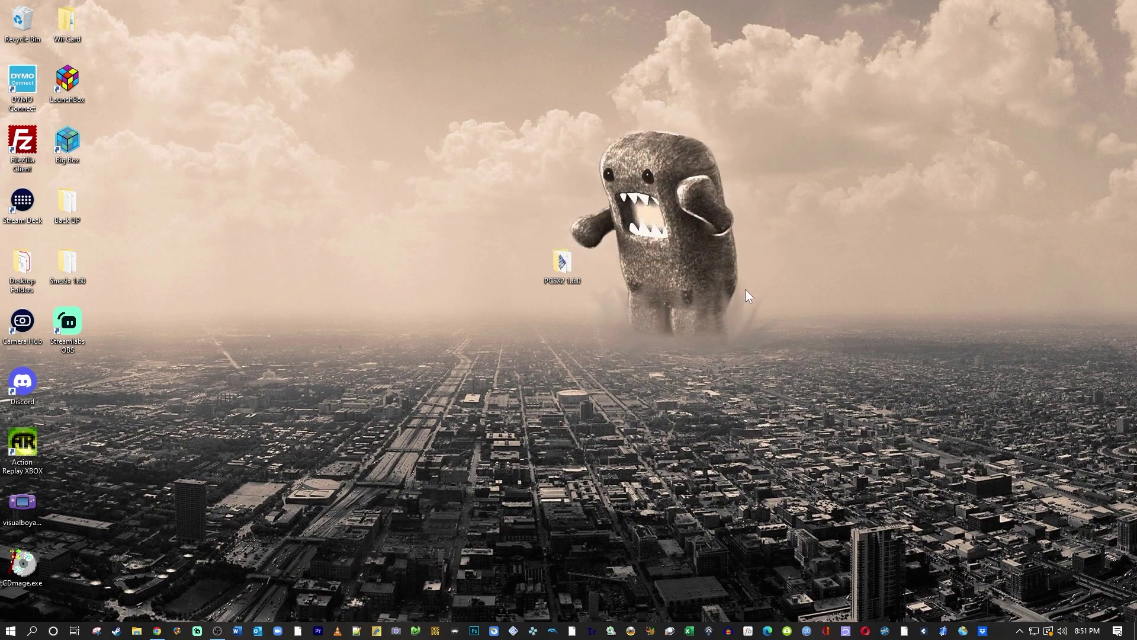